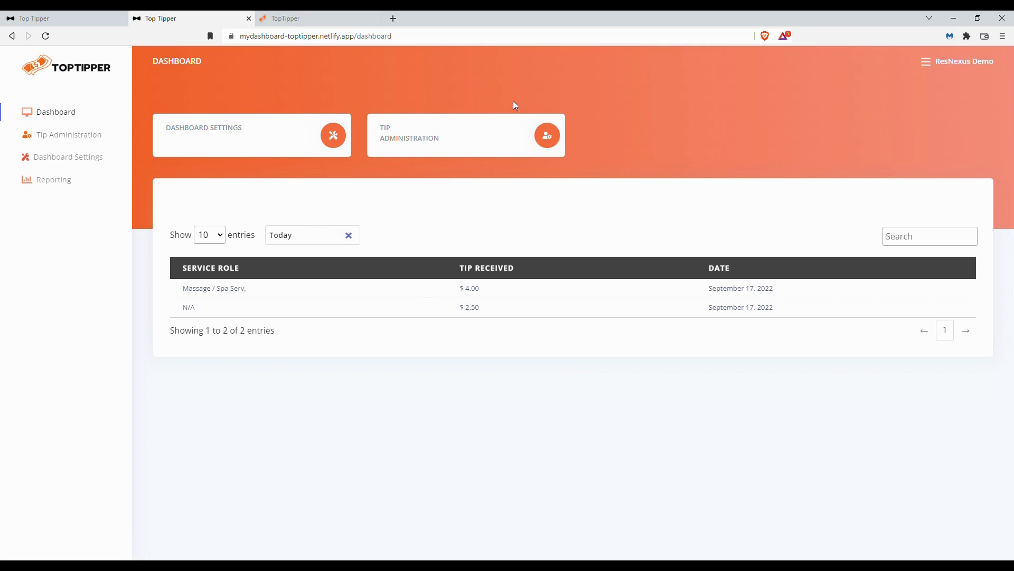
Step: Open the service roles list in Tip Administration and look over the Housekeeping entry
click(460, 138)
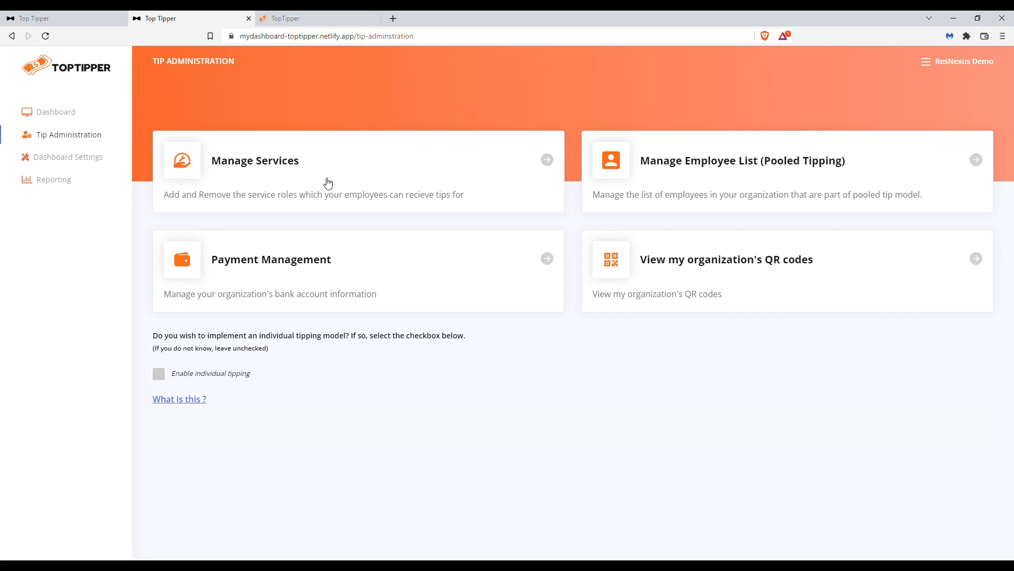
click(344, 167)
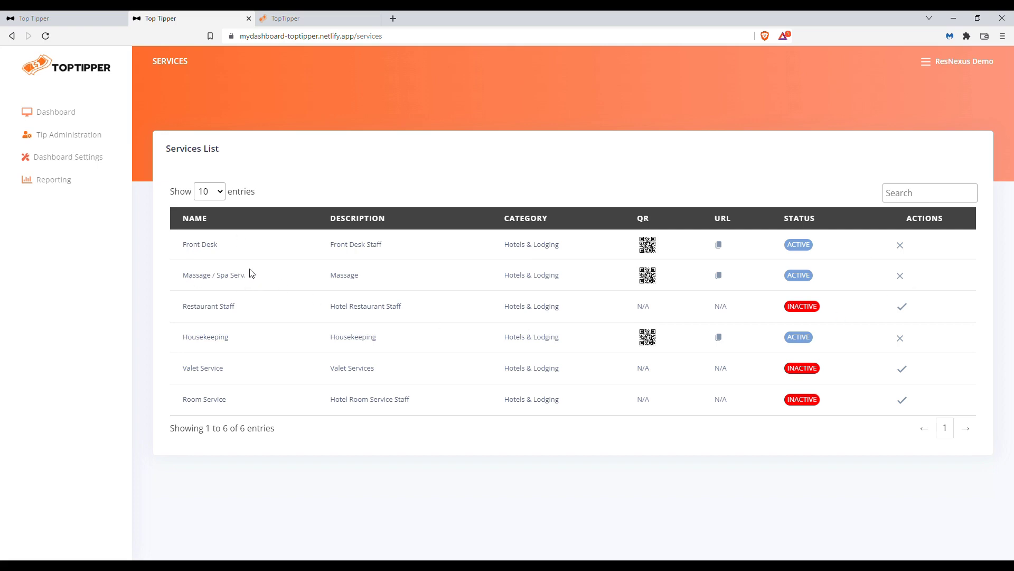
drag(183, 336, 240, 341)
click(294, 343)
Step: View the Front Desk service's printable QR code card, then close the PDF
click(650, 248)
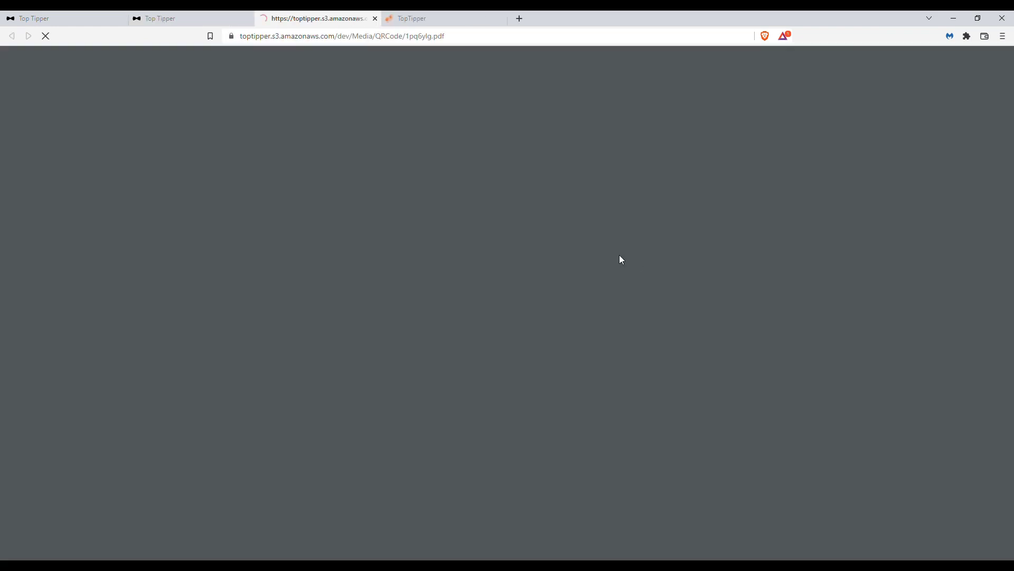
ctrl+scroll(601, 372, up, 2)
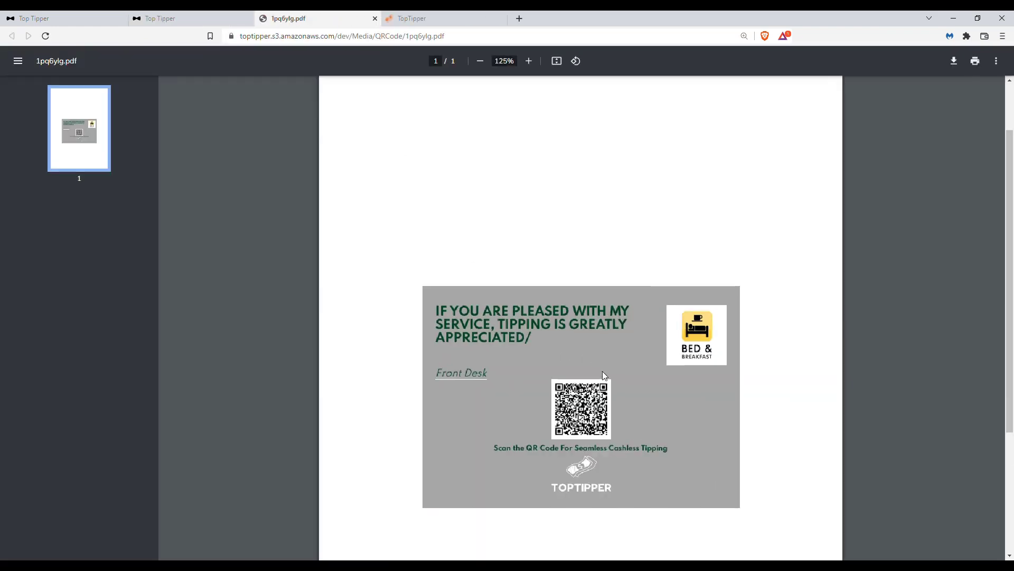
scroll(603, 371, down, 3)
scroll(606, 299, up, 1)
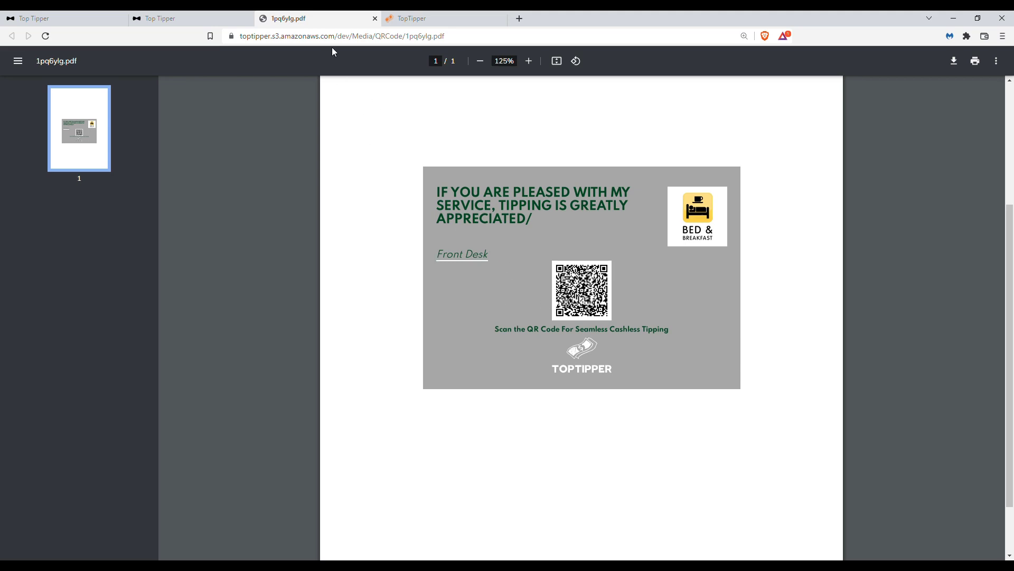
key(ctrl+w)
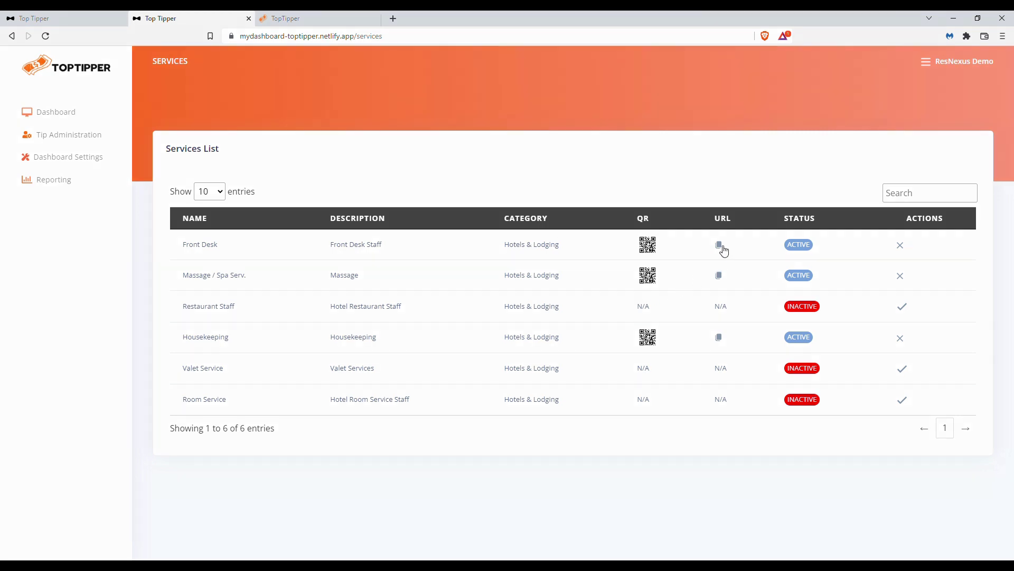
Step: Copy the Front Desk service's tipping URL and check the page it opens in a new browser tab
click(722, 248)
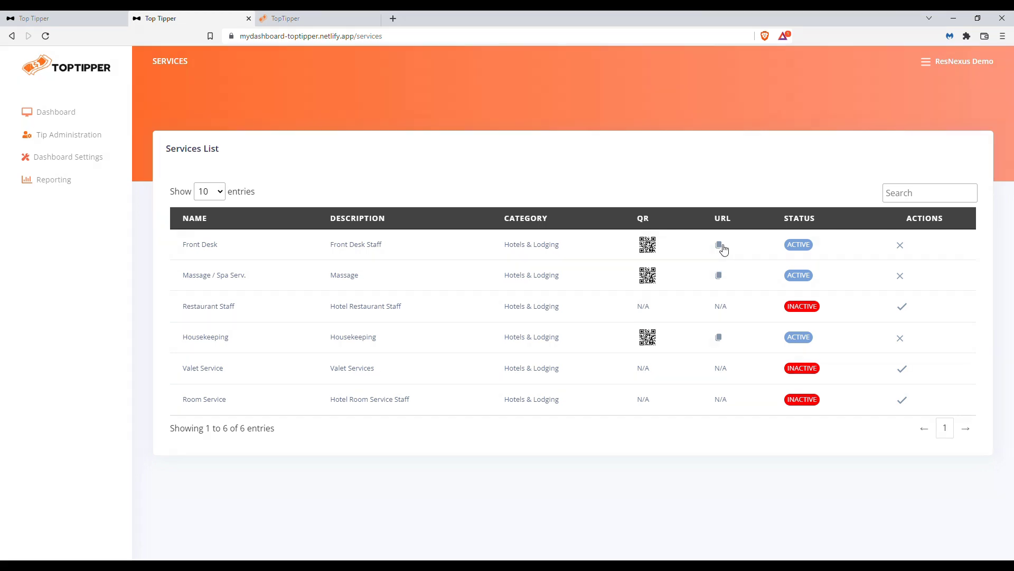
click(393, 18)
key(ctrl+v)
key(Return)
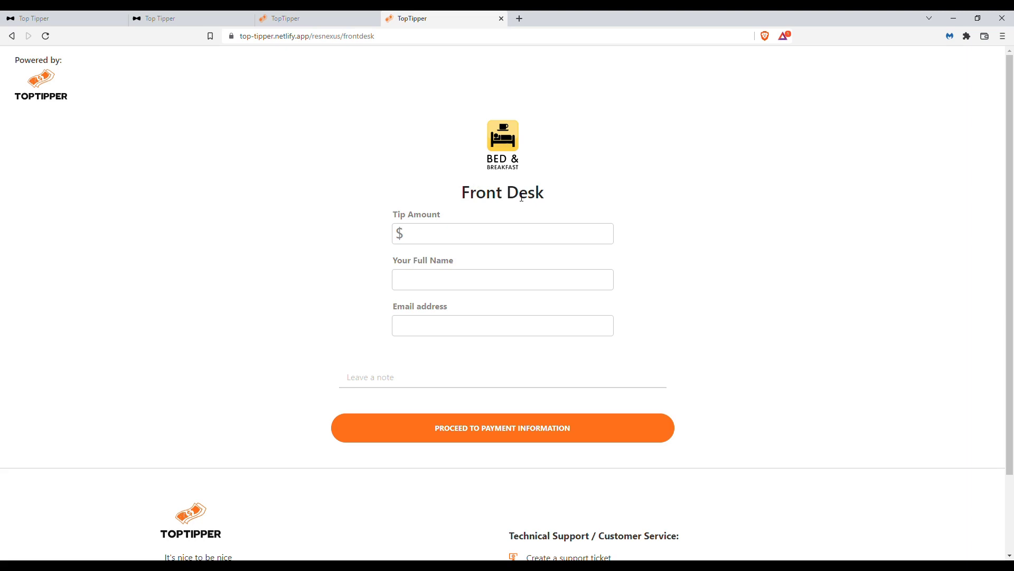
click(501, 18)
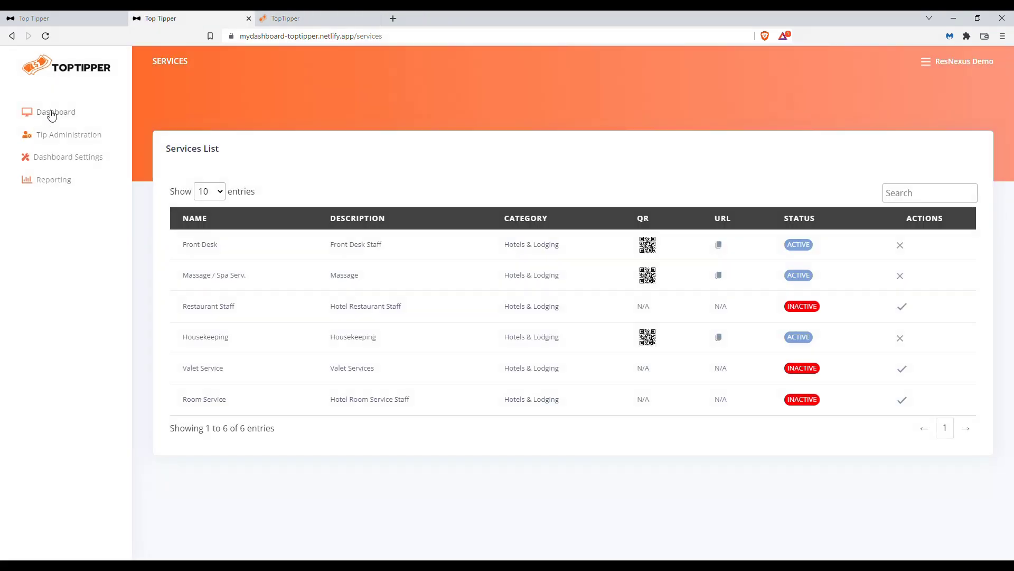
Step: Start a new employee record in the pooled tipping employee list
click(66, 138)
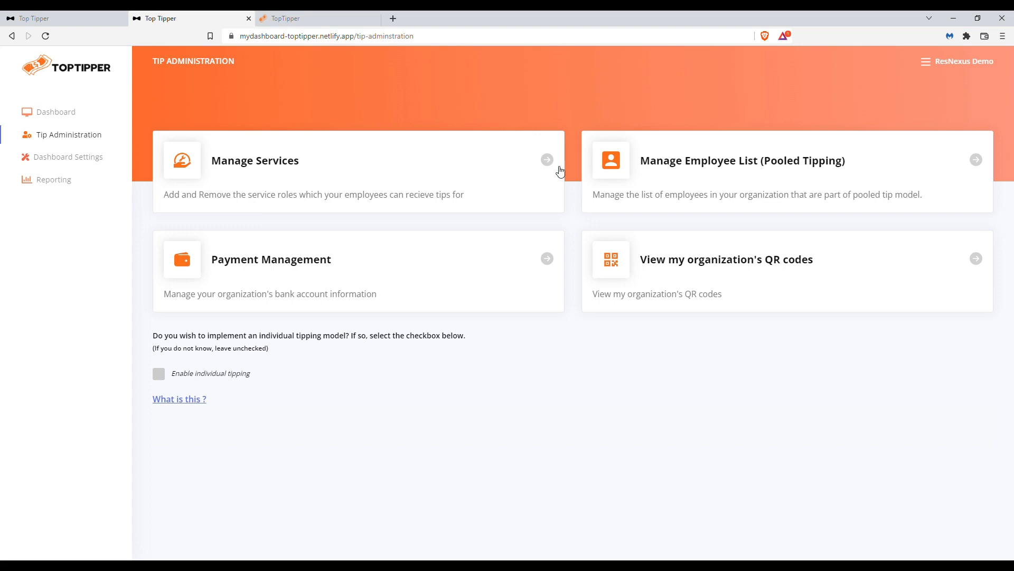
click(709, 164)
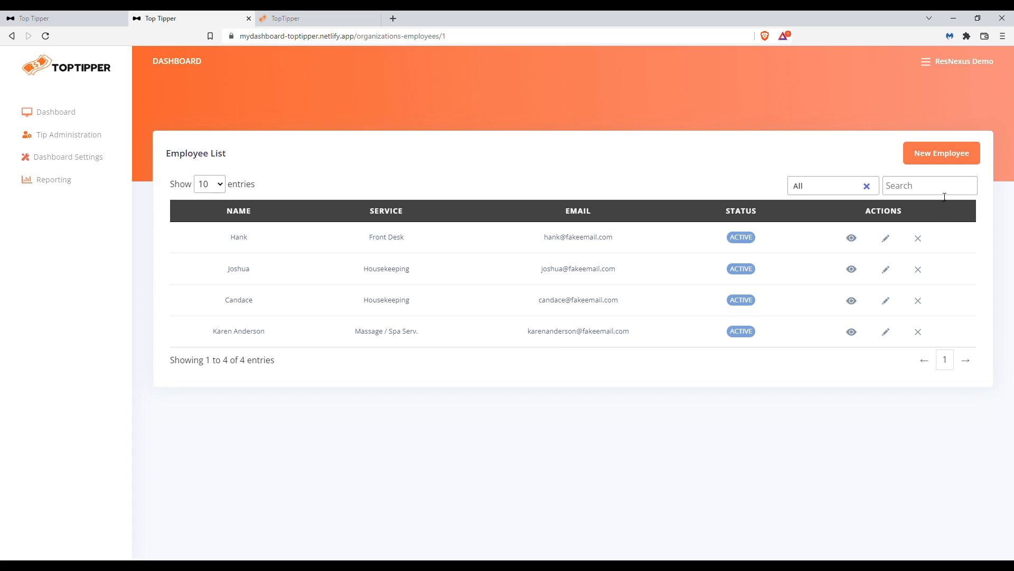
click(945, 157)
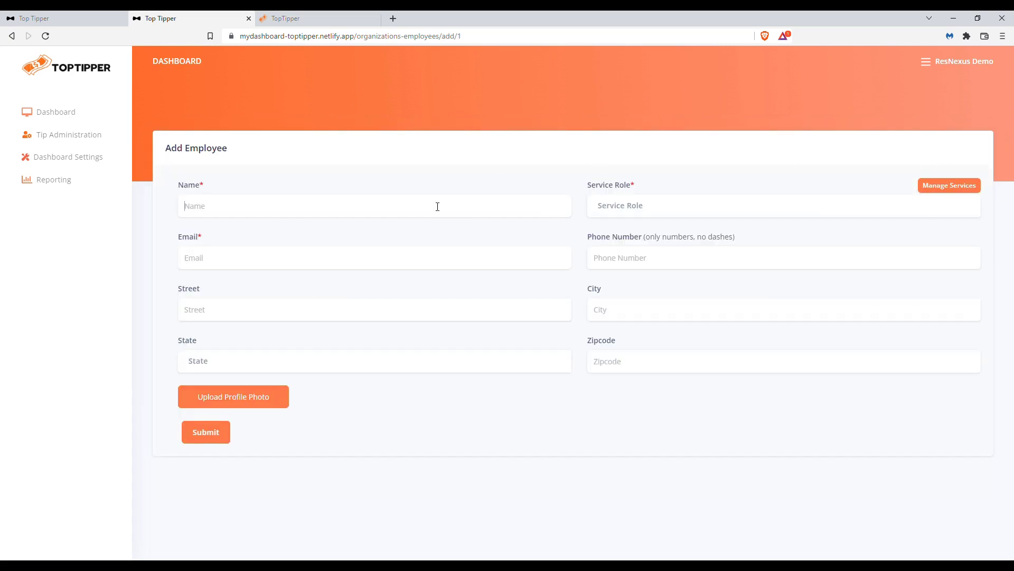
Step: Enter the employee's full name and email, assign the Massage / Spa Serv. role, and submit the record
text(Joanna Smith)
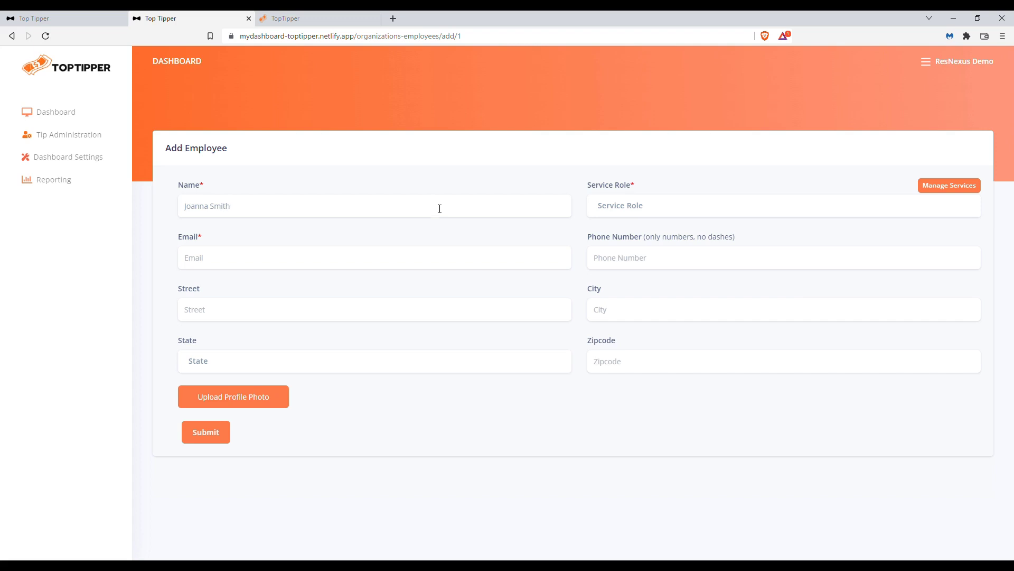
click(651, 208)
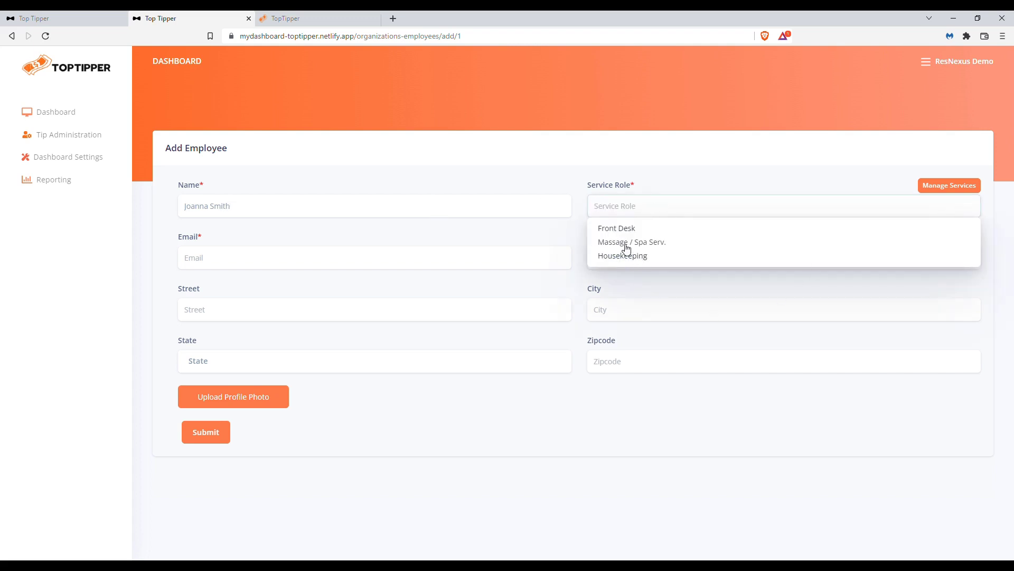
click(627, 242)
click(657, 214)
click(625, 244)
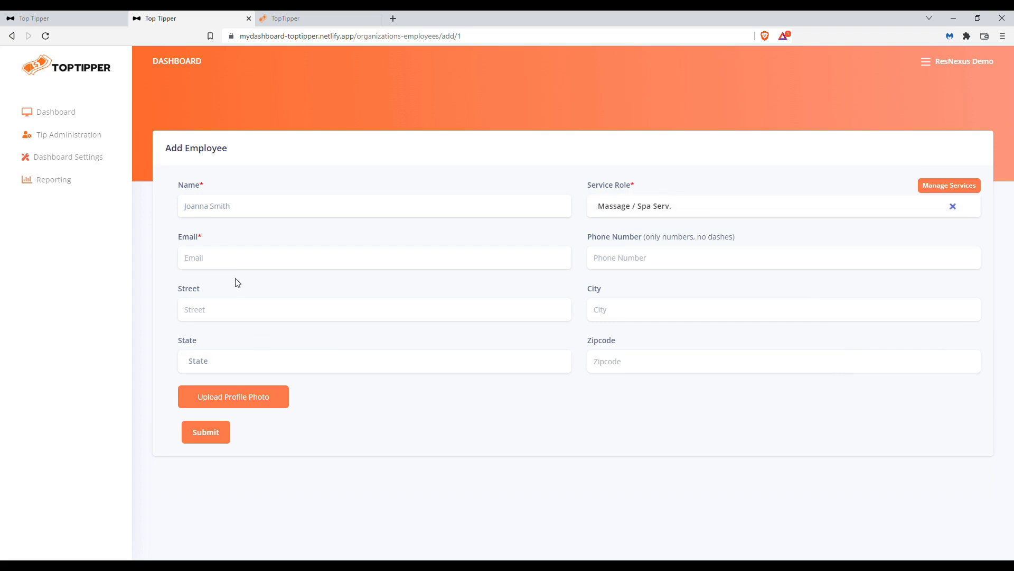
text(joanna@)
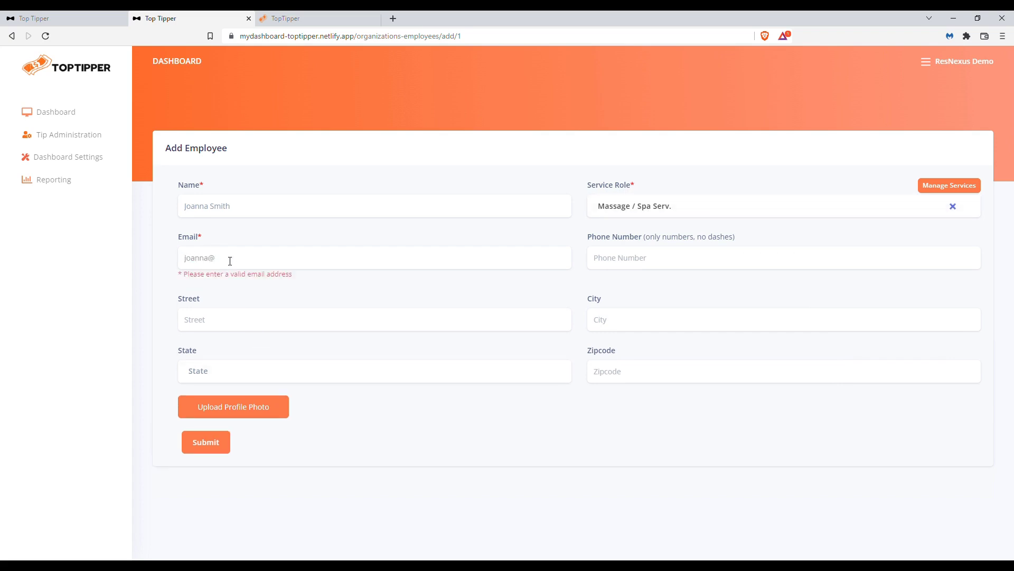
text(fakeemail.com)
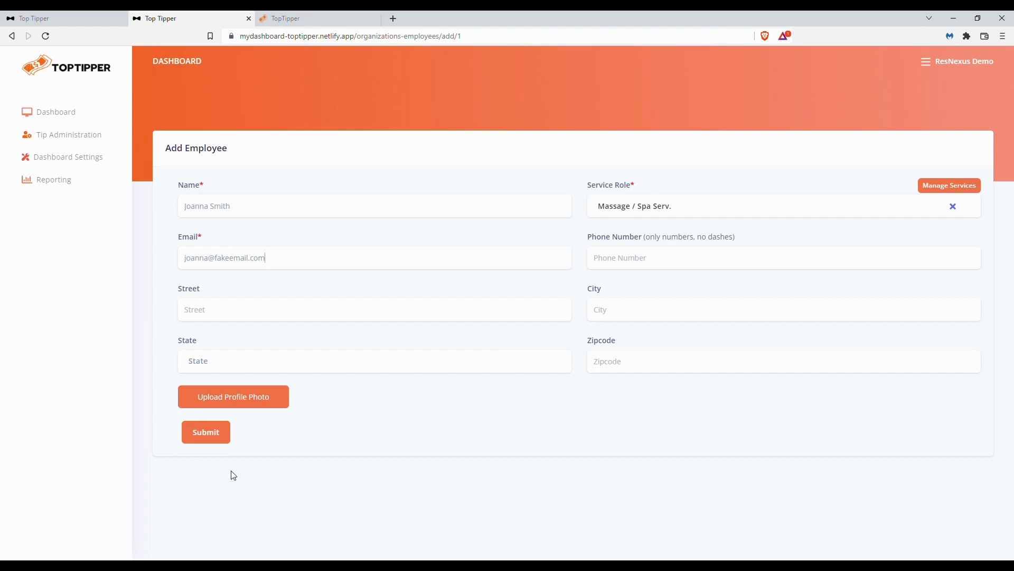
click(216, 436)
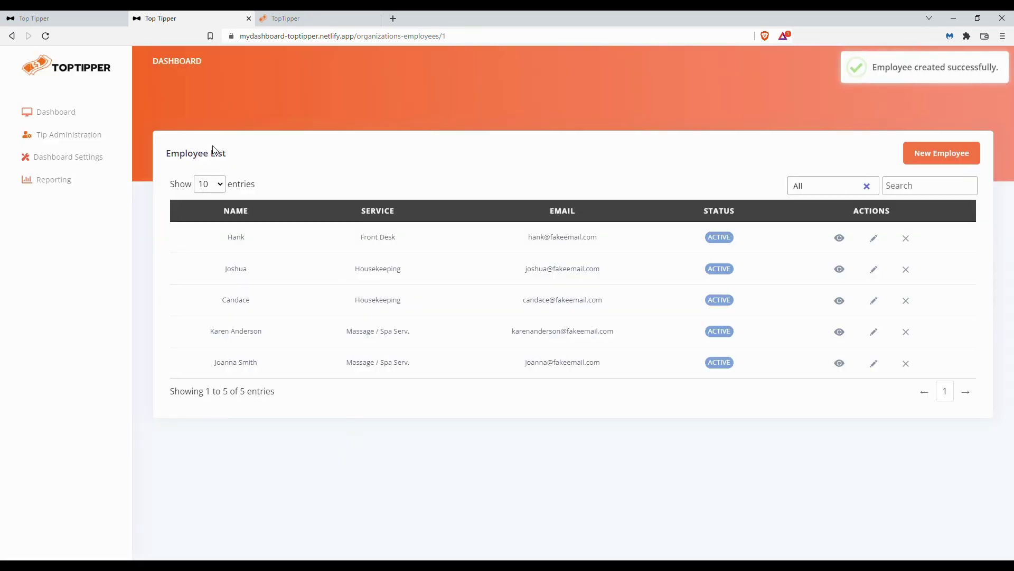
Step: Examine the newly added employee's name and service role in the employee list
drag(215, 363, 264, 366)
click(331, 366)
drag(348, 364, 420, 369)
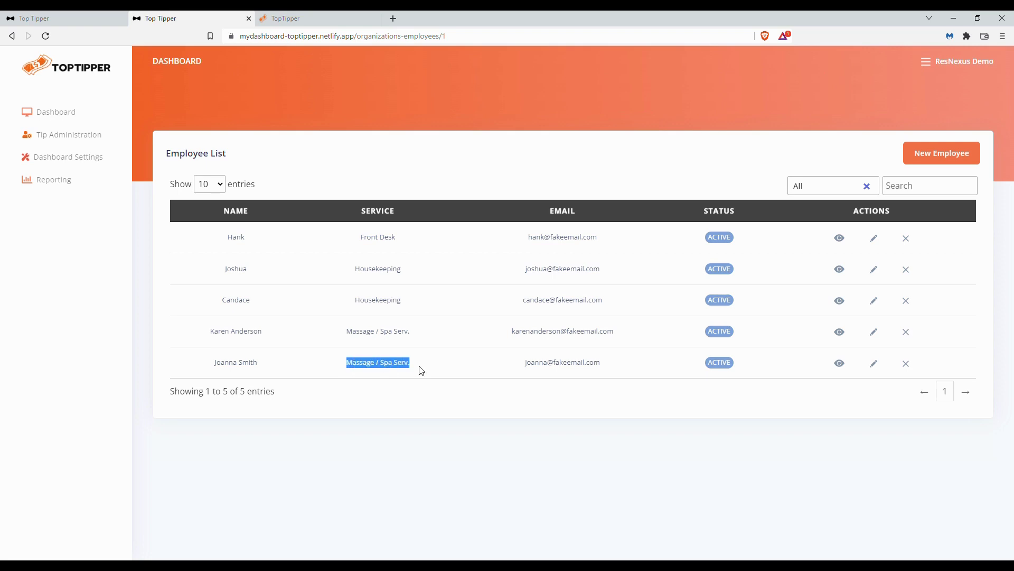
click(420, 366)
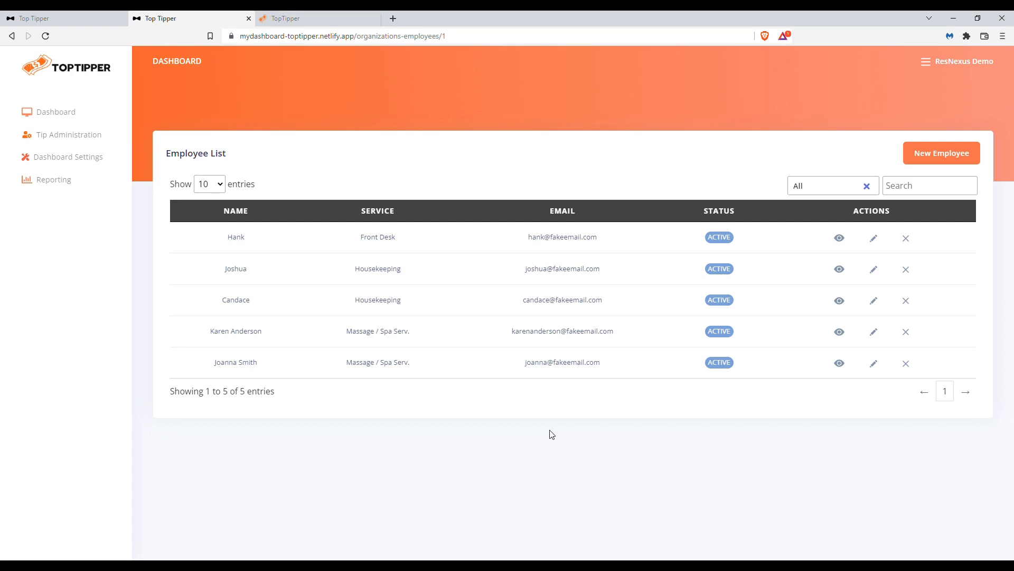
Step: Copy the ResNexus organization's tipping URL and switch to the organization's tipping page
click(61, 138)
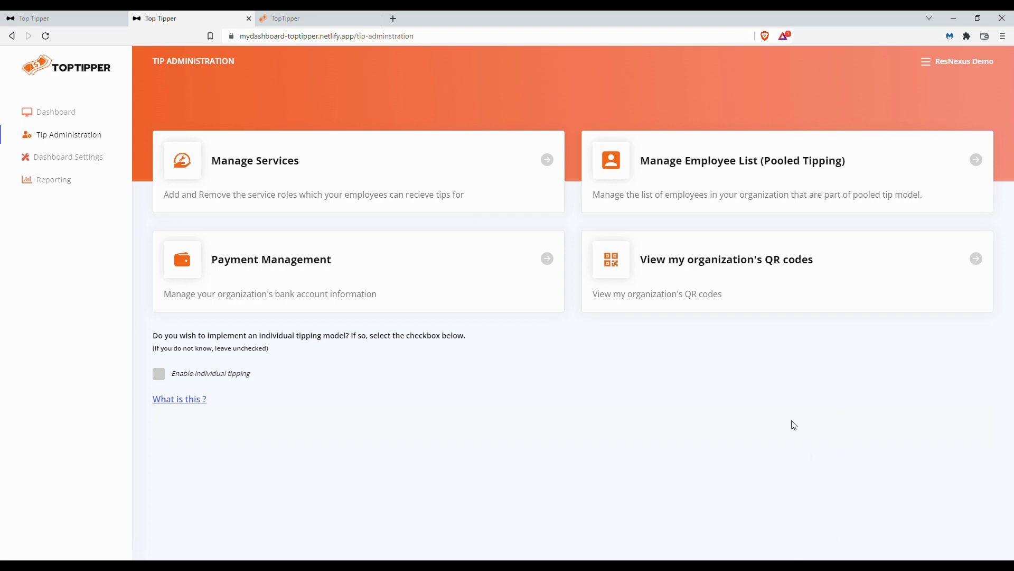
click(840, 284)
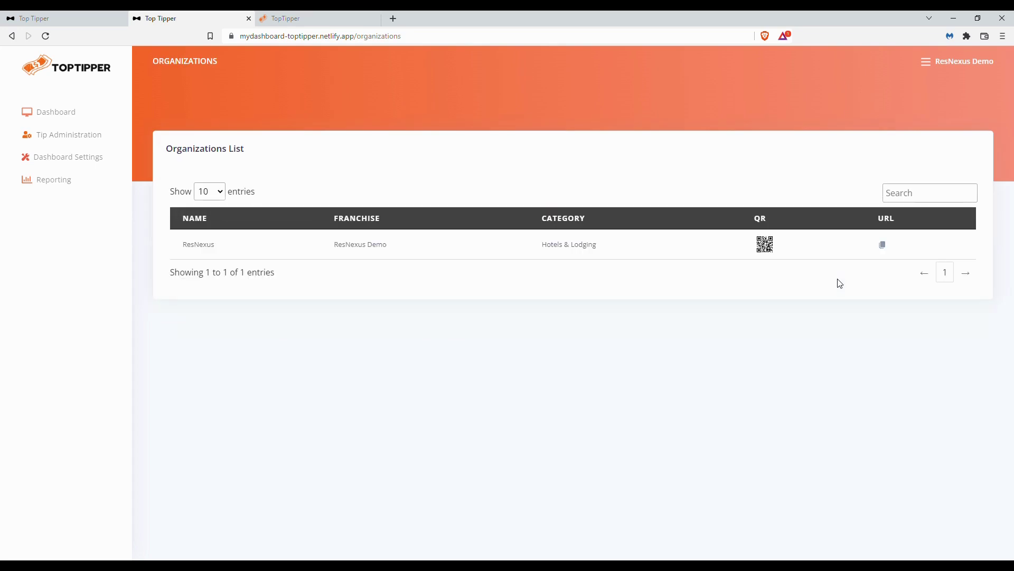
click(886, 248)
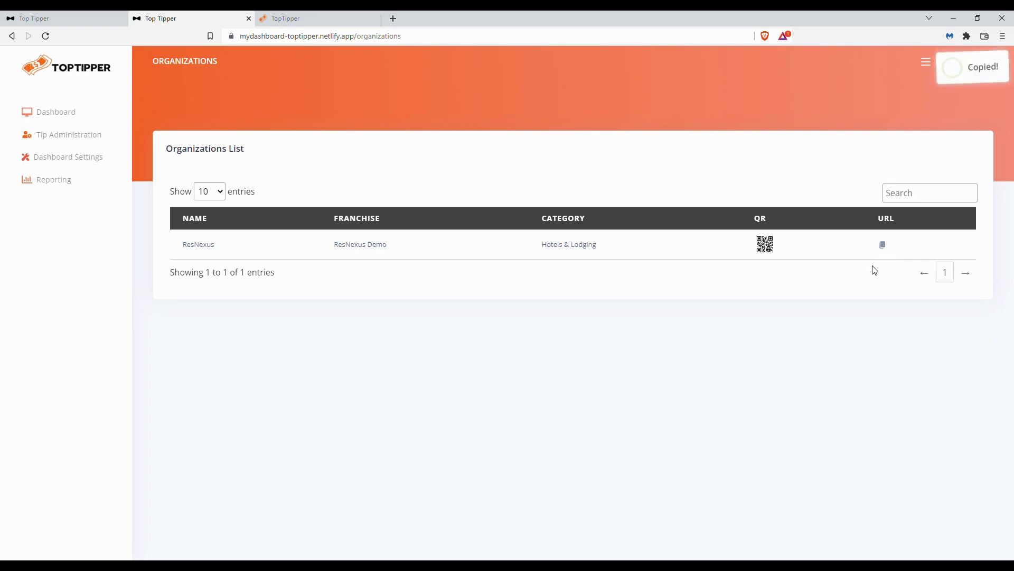
click(304, 18)
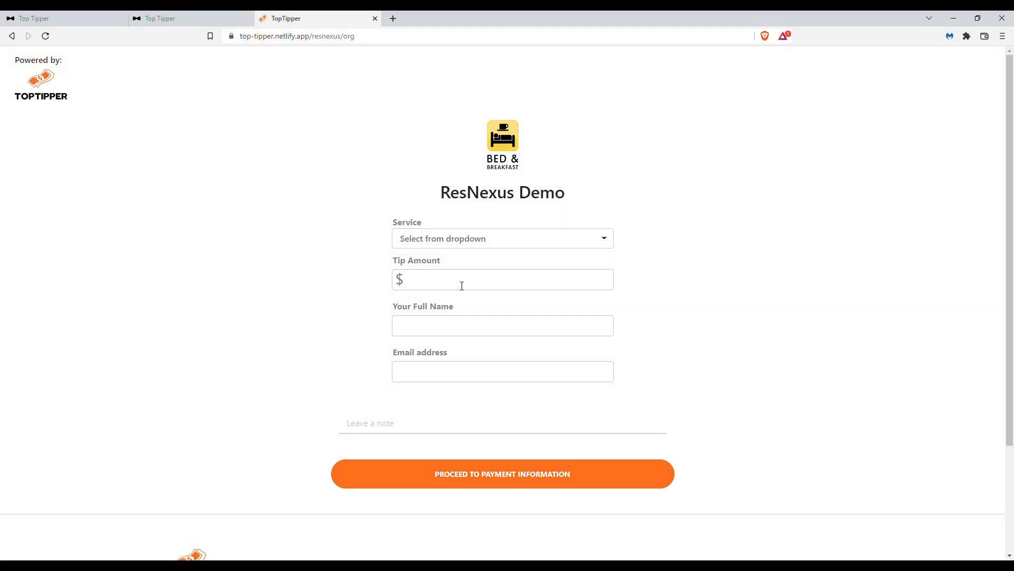
Step: Fill in a $7.00 tip with the tipper's full name, email address and the note "thanks!", and proceed to payment
text(00)
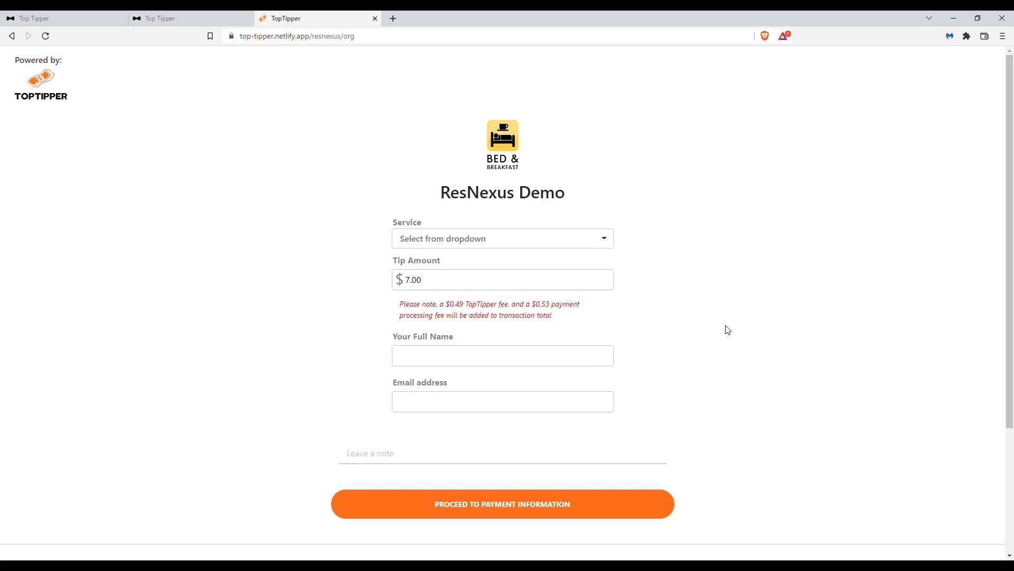
click(437, 358)
text(Alex Smith)
click(414, 402)
text(asmith@fakeemail.com)
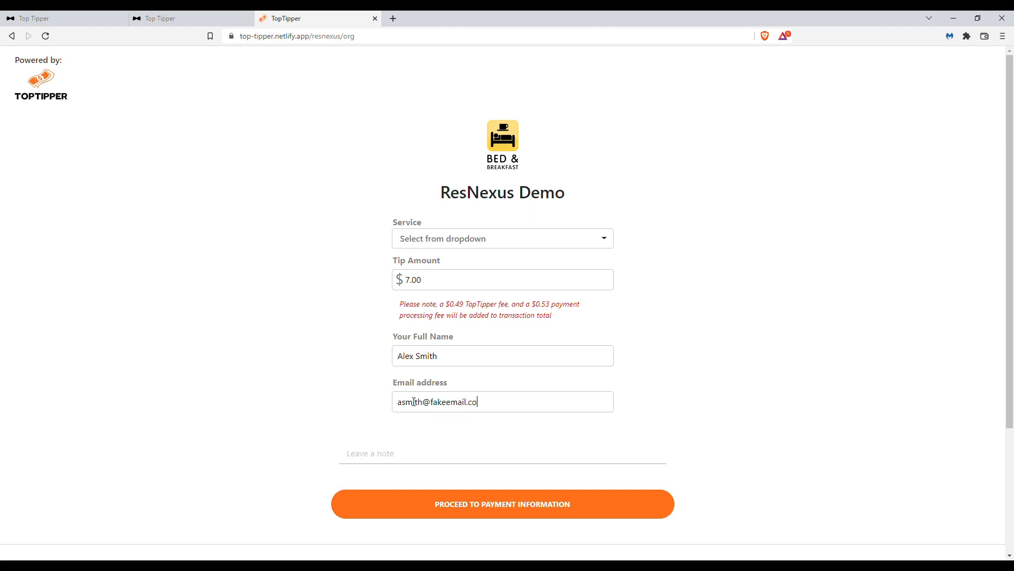
click(377, 458)
text(thanks!)
click(507, 512)
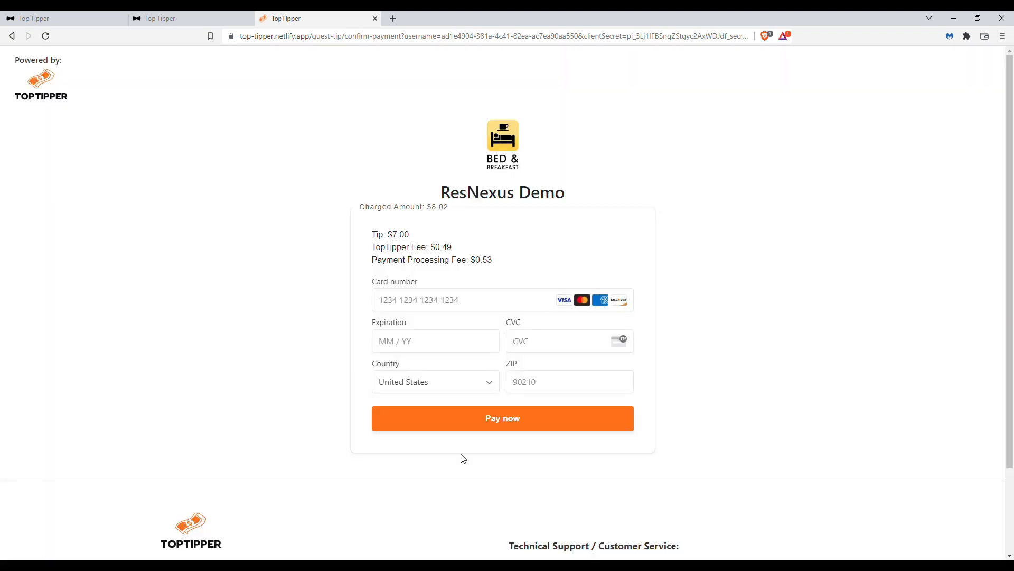
Step: Enter the card number, expiration date, CVC and ZIP code, and pay the tip
click(396, 303)
text(4242 42)
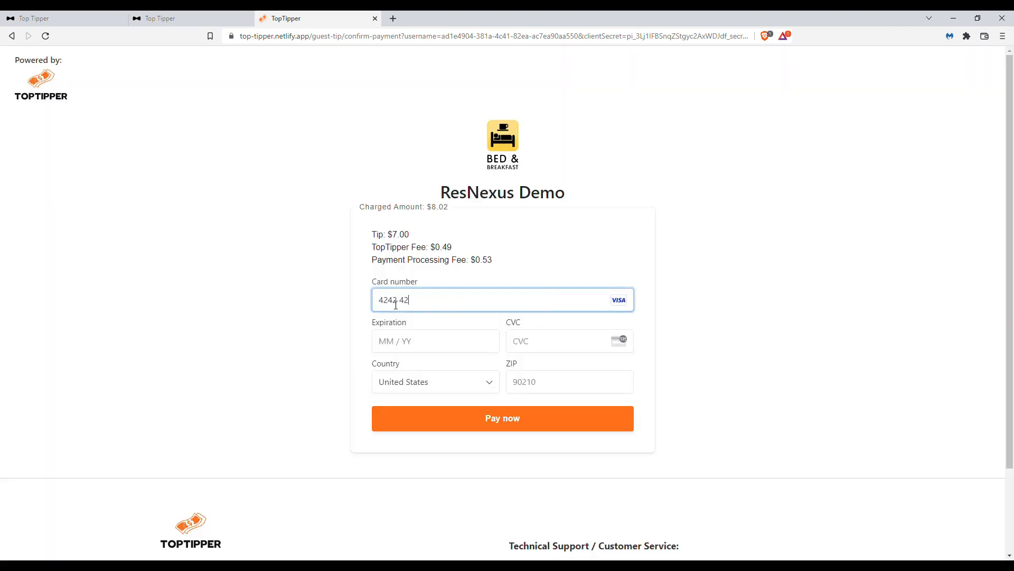
text(42 4242 4242)
click(403, 346)
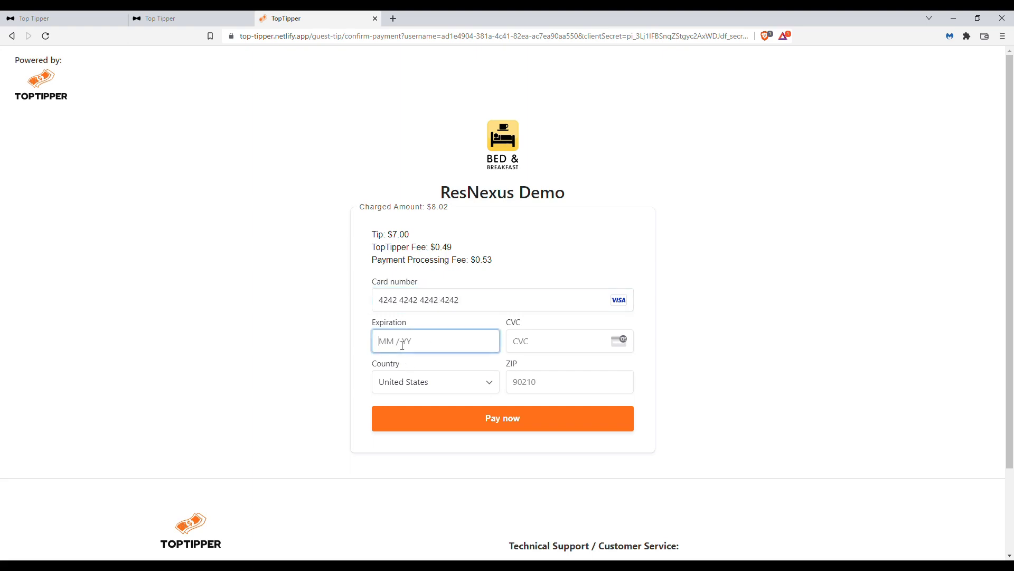
text(1223)
click(540, 347)
text(123)
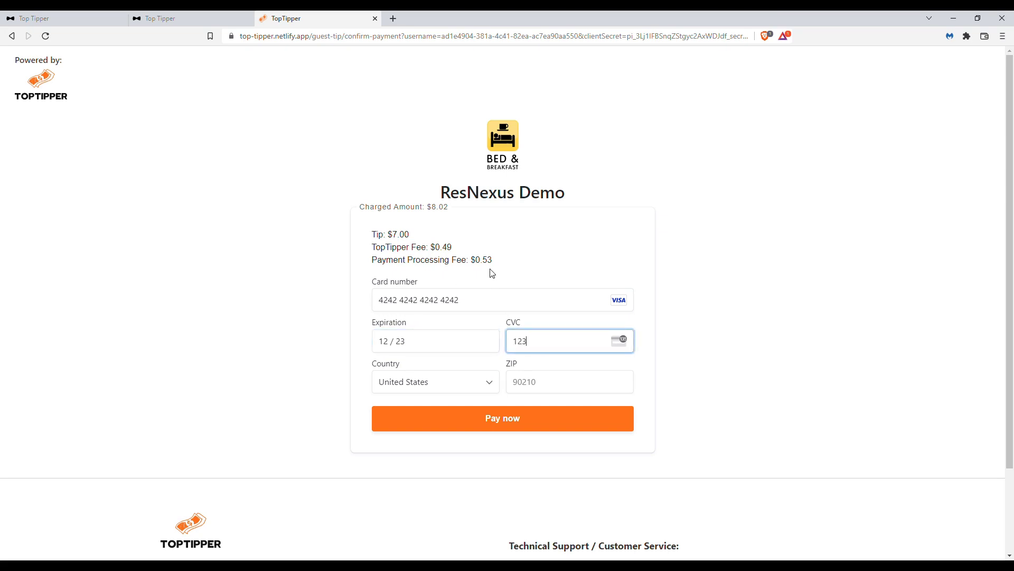
click(569, 386)
text(43343)
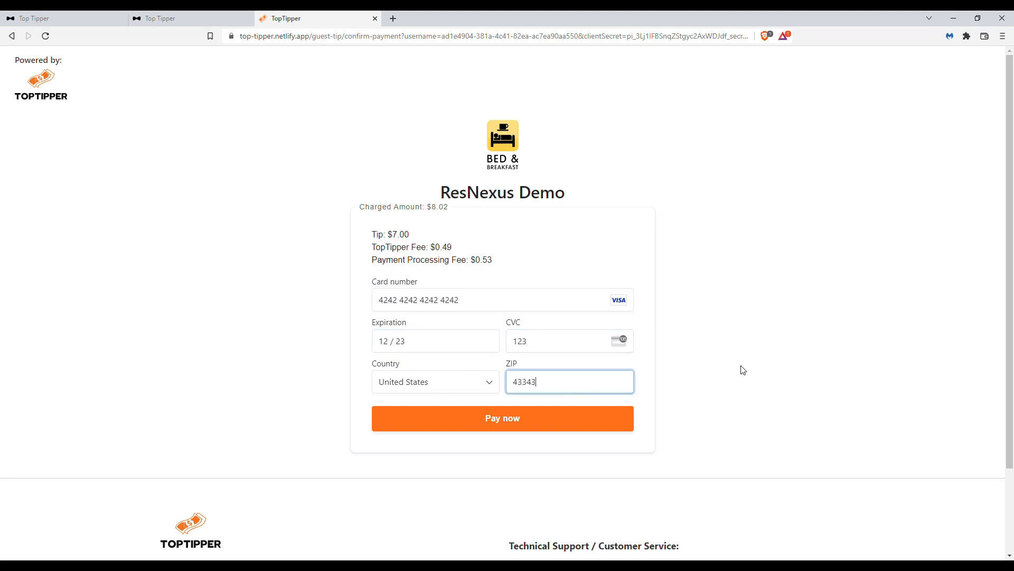
click(737, 368)
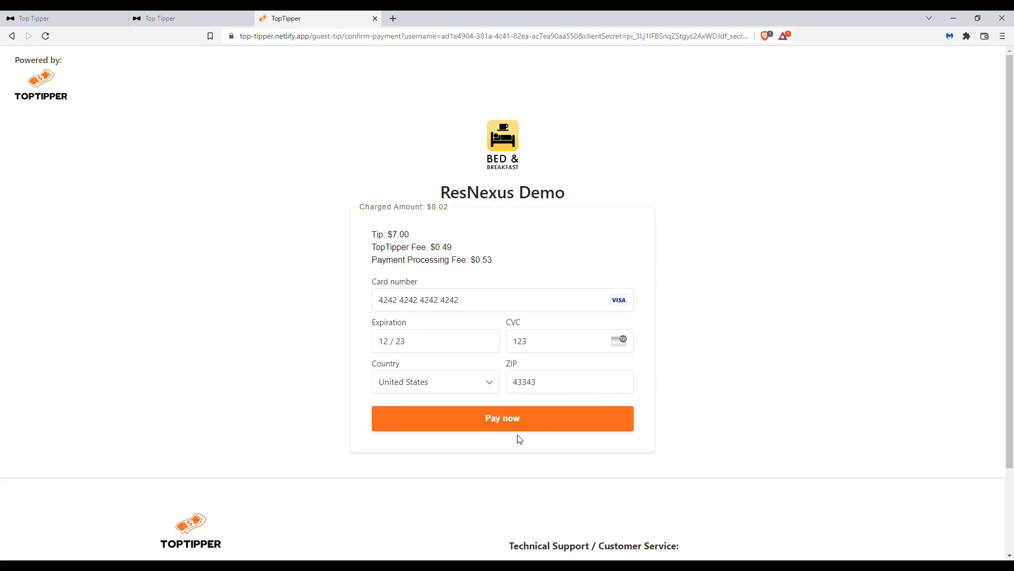
click(504, 421)
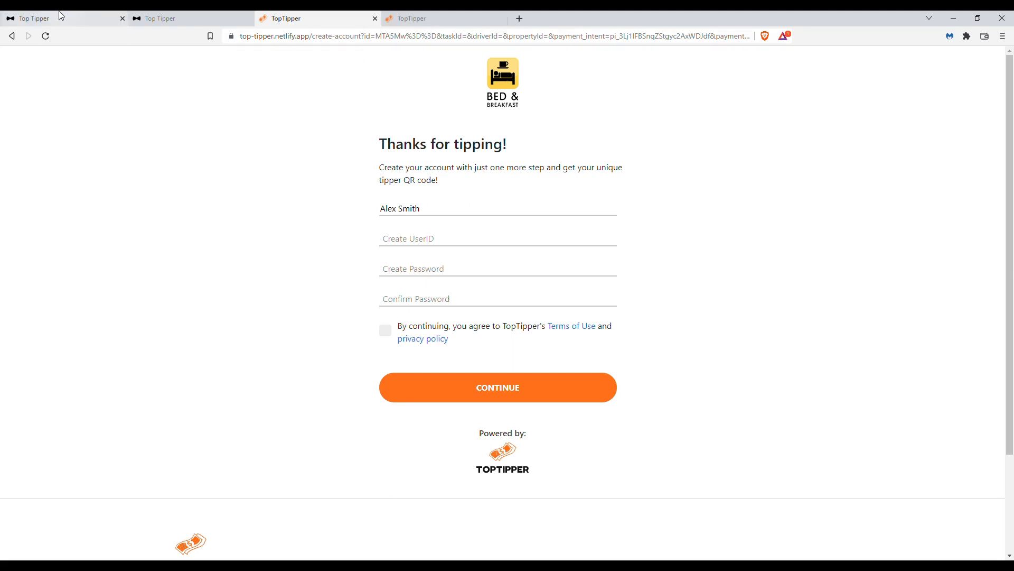
Step: Check the newly paid tip in today's entries on the organization's dashboard
click(154, 17)
click(59, 113)
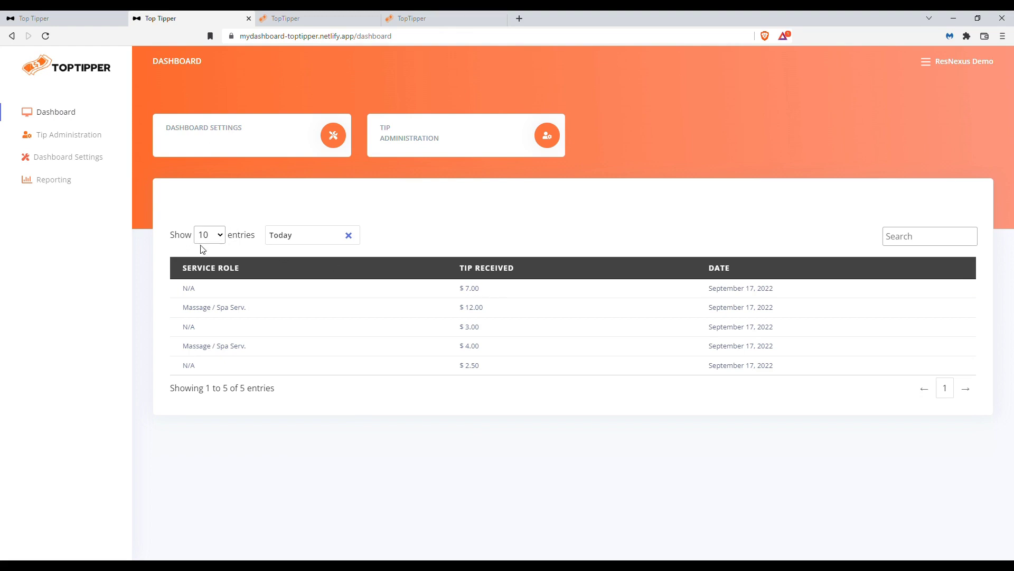
drag(481, 288, 448, 292)
click(495, 297)
Step: Copy the ResNexus organization's tipping URL from its QR code list and open it in a new browser tab
click(94, 145)
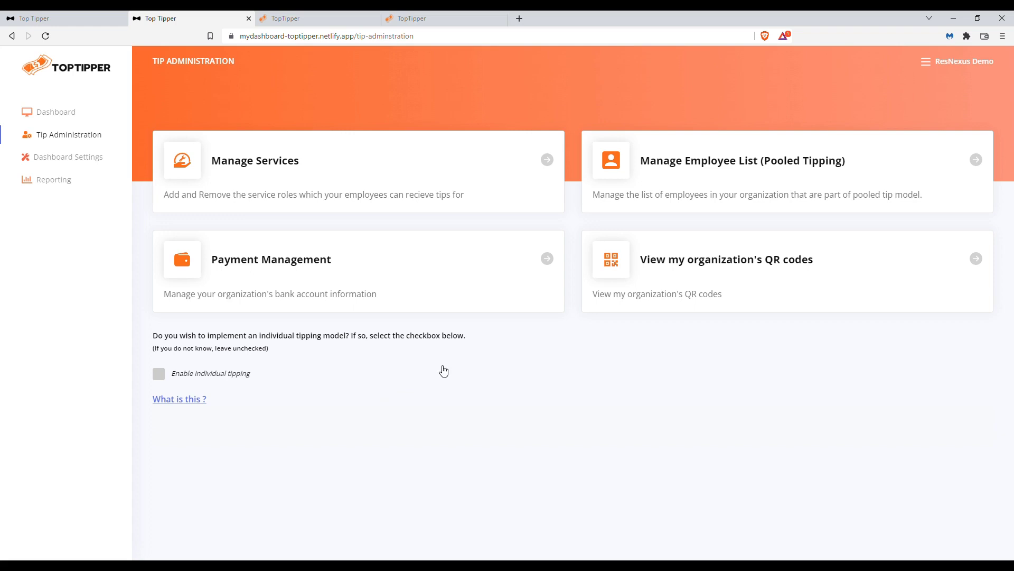
click(827, 288)
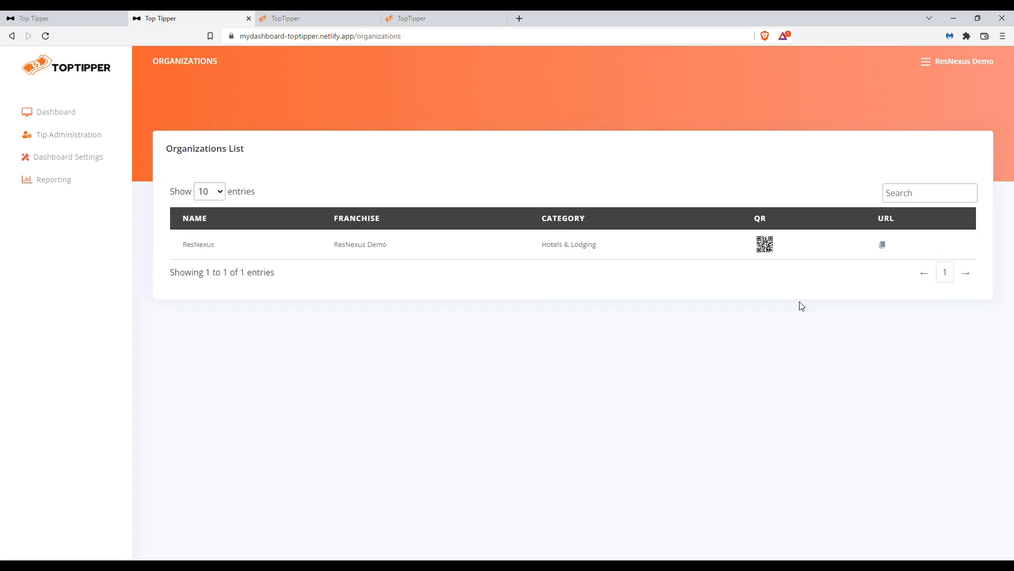
click(882, 244)
click(519, 18)
key(ctrl+v)
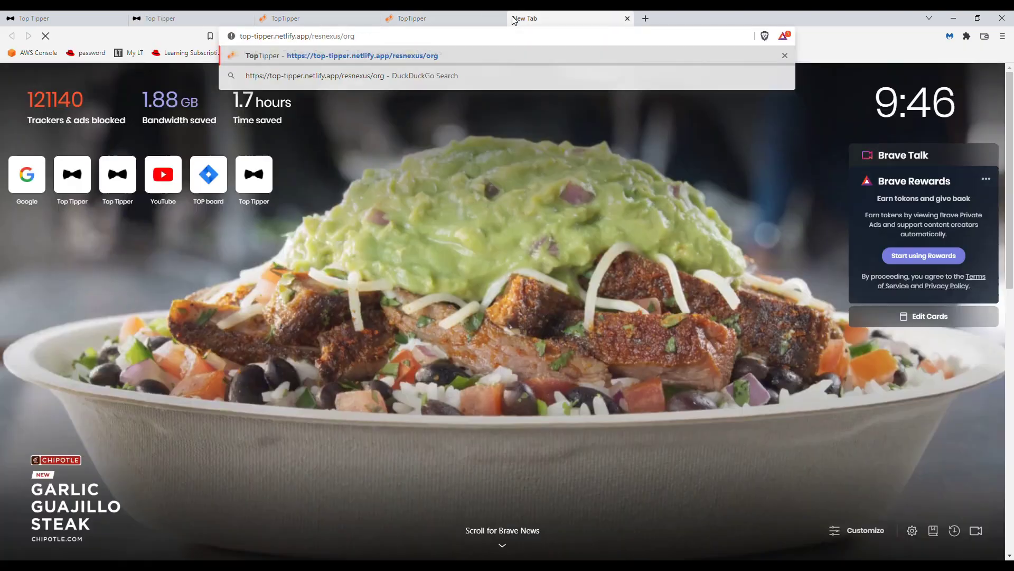
key(Return)
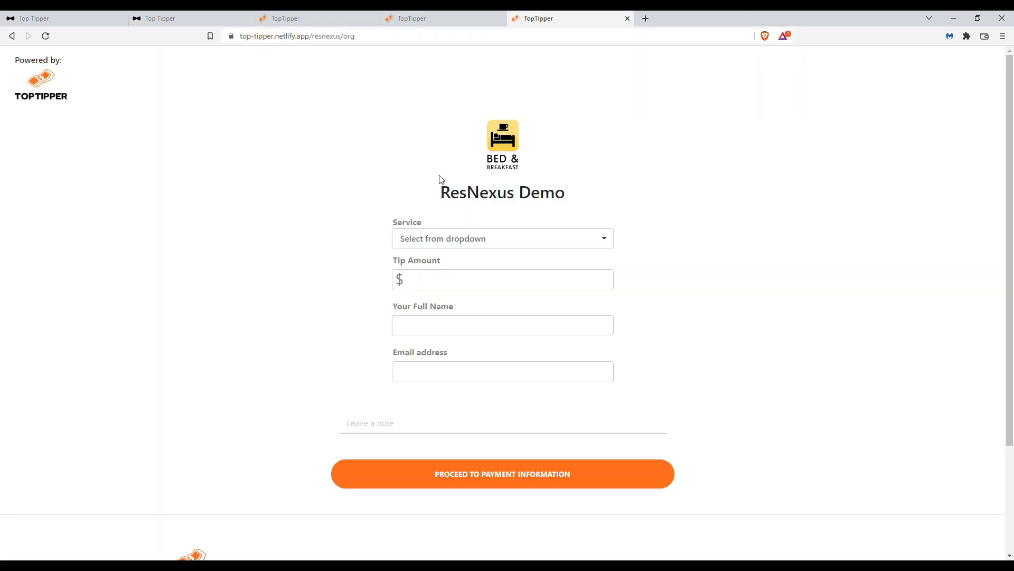
Step: Choose the Massage / Spa Serv. service and its second listed employee, and set the tip amount to $9
click(605, 240)
click(438, 290)
click(558, 277)
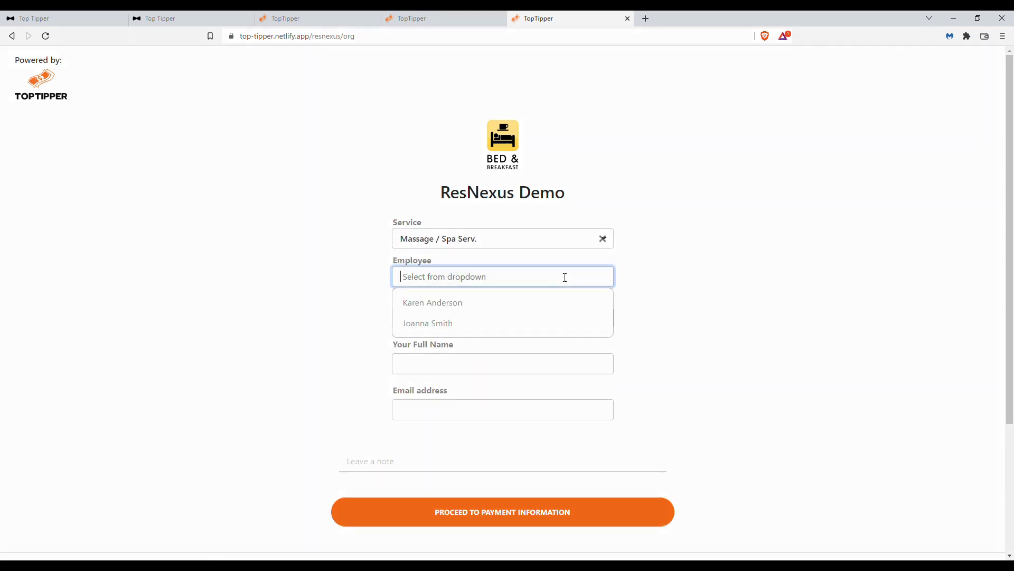
click(442, 328)
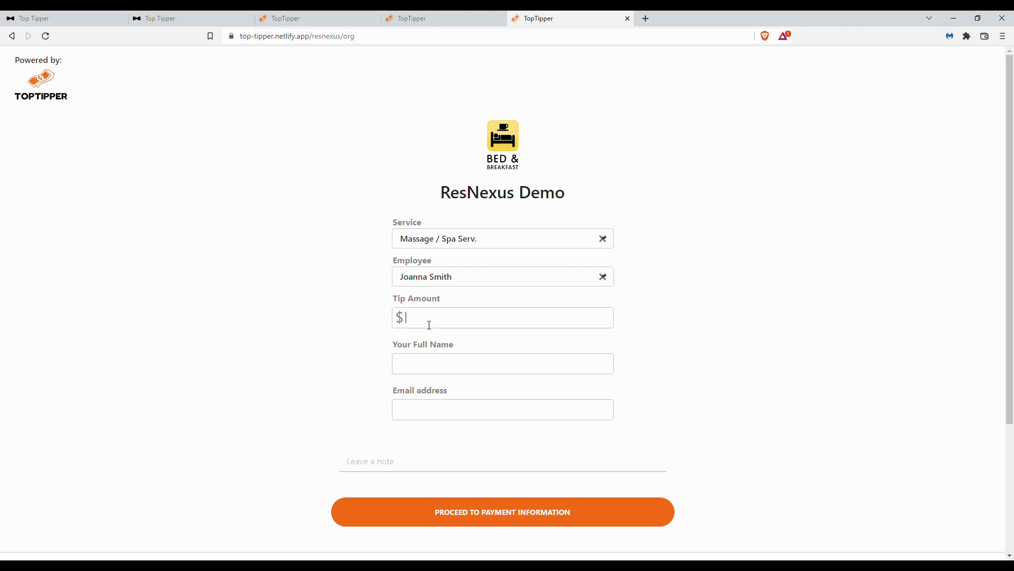
text(9)
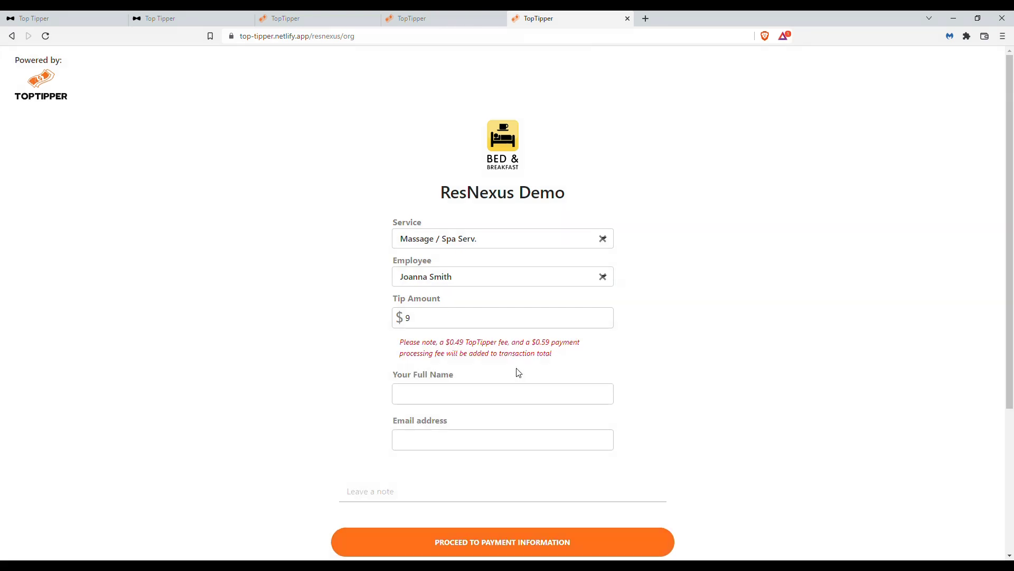
Step: Enter the tipper's full name, email address and a thank-you note to the employee, and proceed to payment
click(553, 400)
text(Karen Smith)
key(Tab)
text(smithkaren)
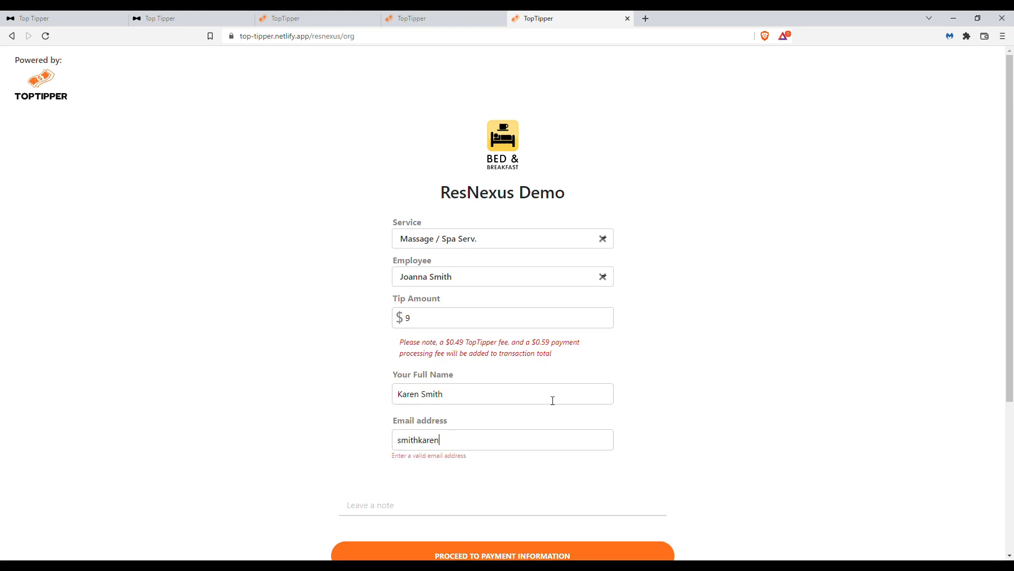
text(@fakeemail.com)
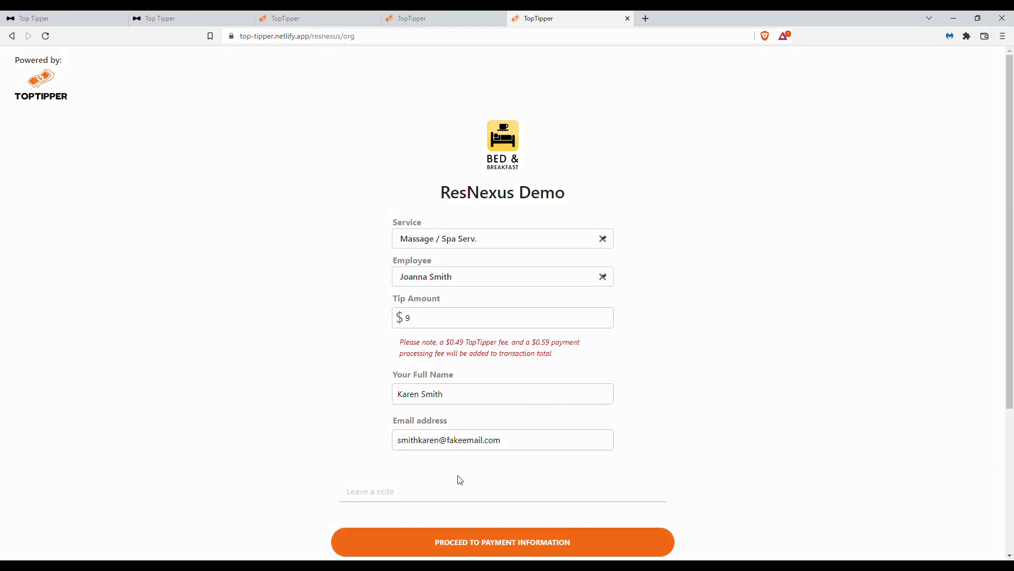
text(thanks so much Joanna!)
click(502, 547)
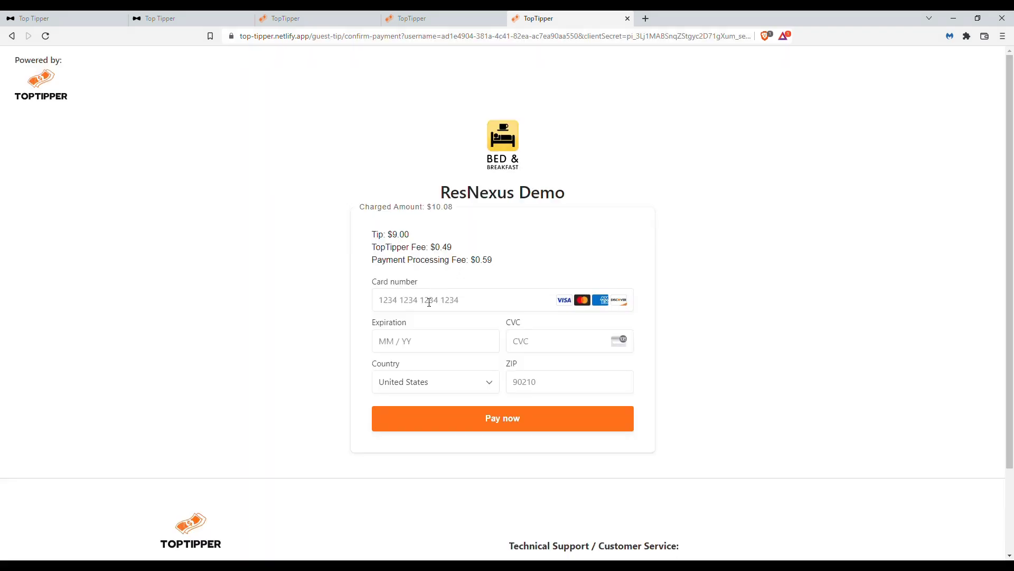
Step: Fill in the card number, expiration date, CVC and ZIP code for the $9.00 tip and pay it
click(429, 300)
text(4242 4242 4242 4242)
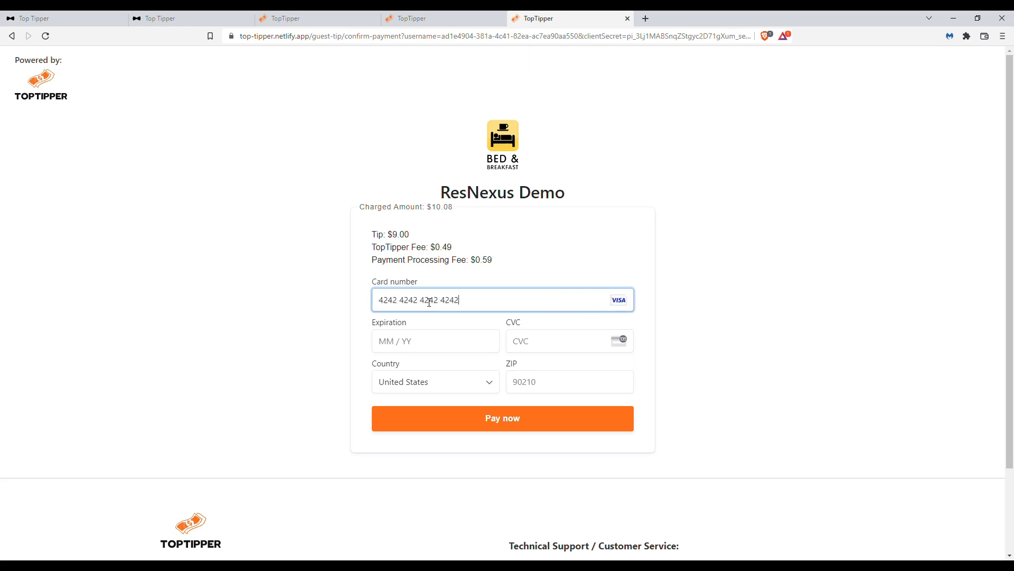
click(415, 343)
text(122332232323)
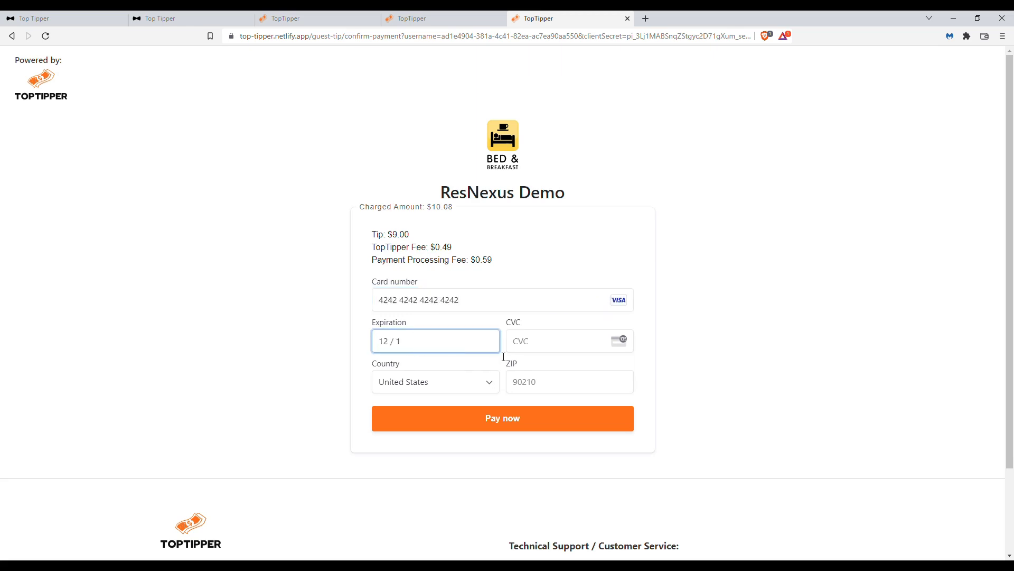
click(560, 418)
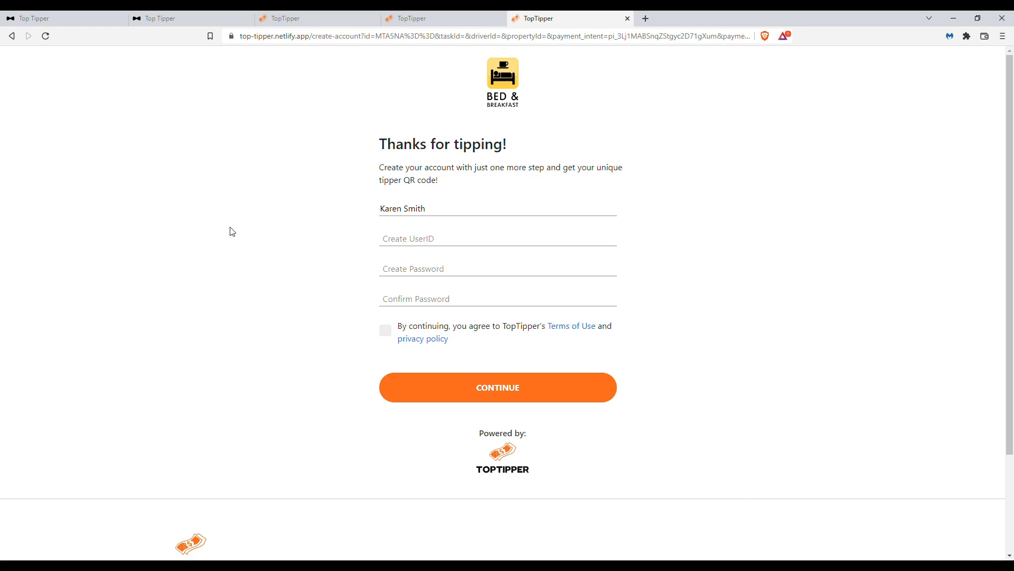
Step: Return to the organization's dashboard and check today's entries for the $9.00 Massage / Spa Serv. tip
click(328, 17)
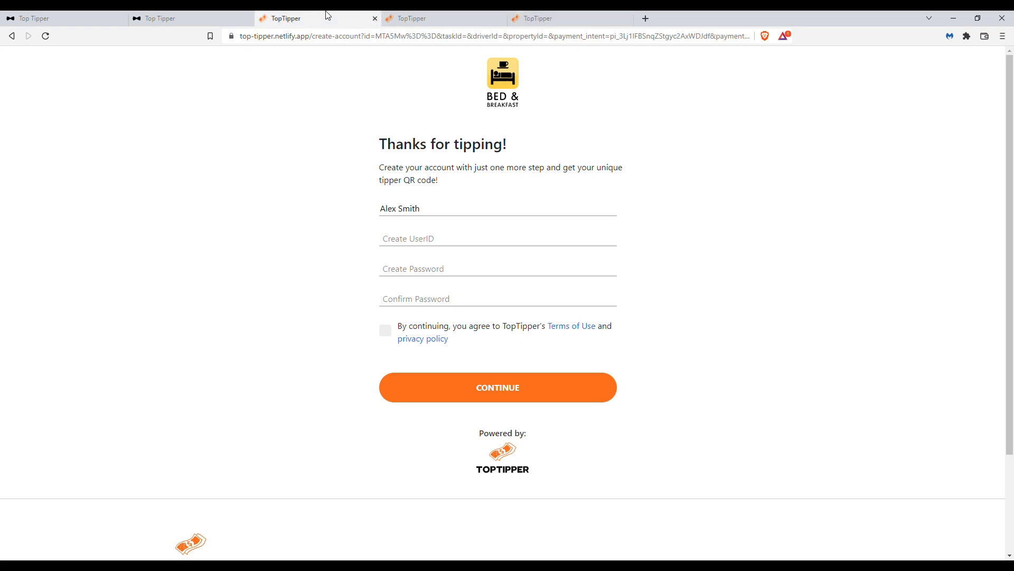
click(205, 16)
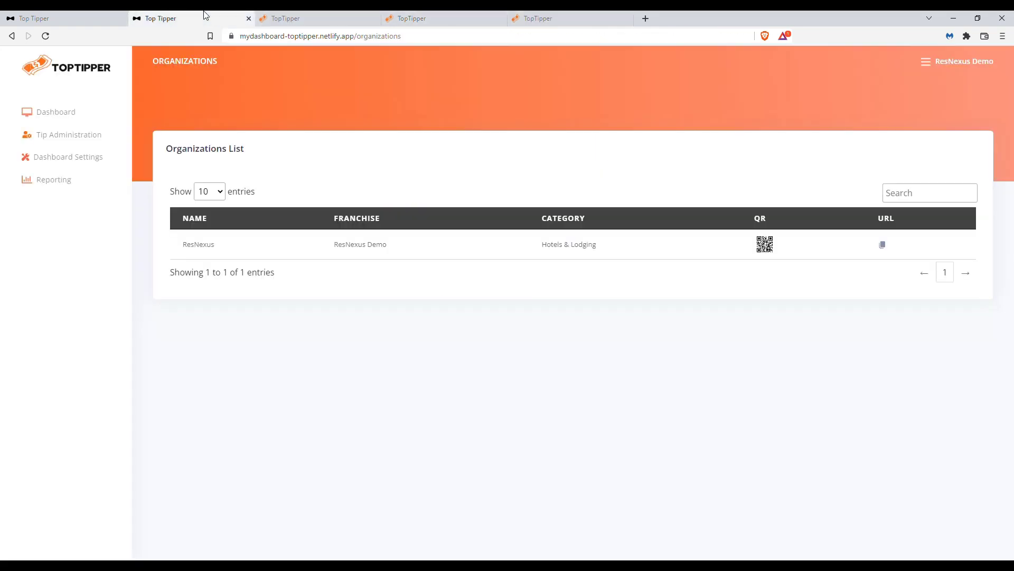
click(53, 115)
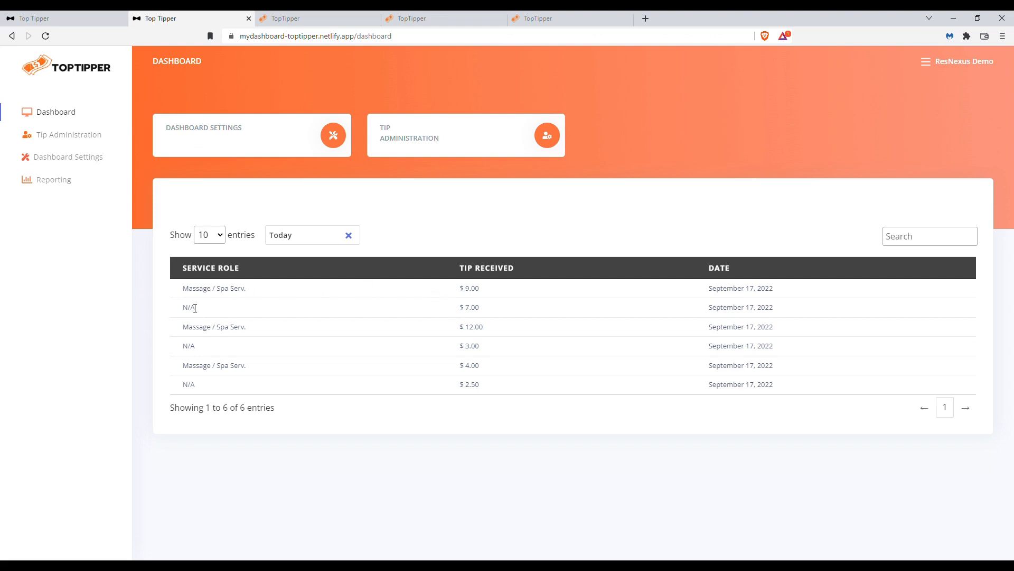
Step: Review the reporting charts of tips per service role down to the Tip Transaction History
click(53, 180)
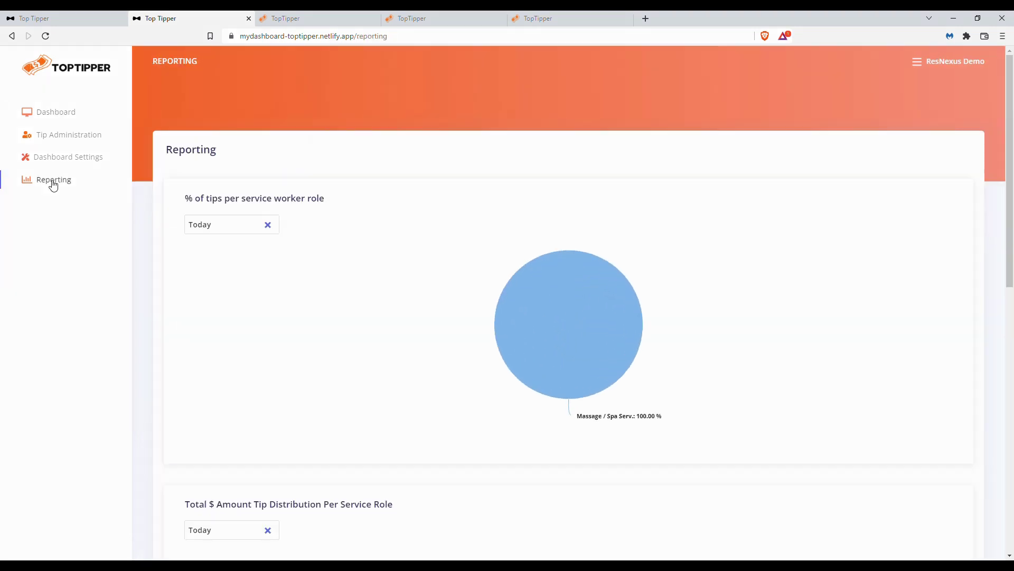
scroll(113, 283, down, 3)
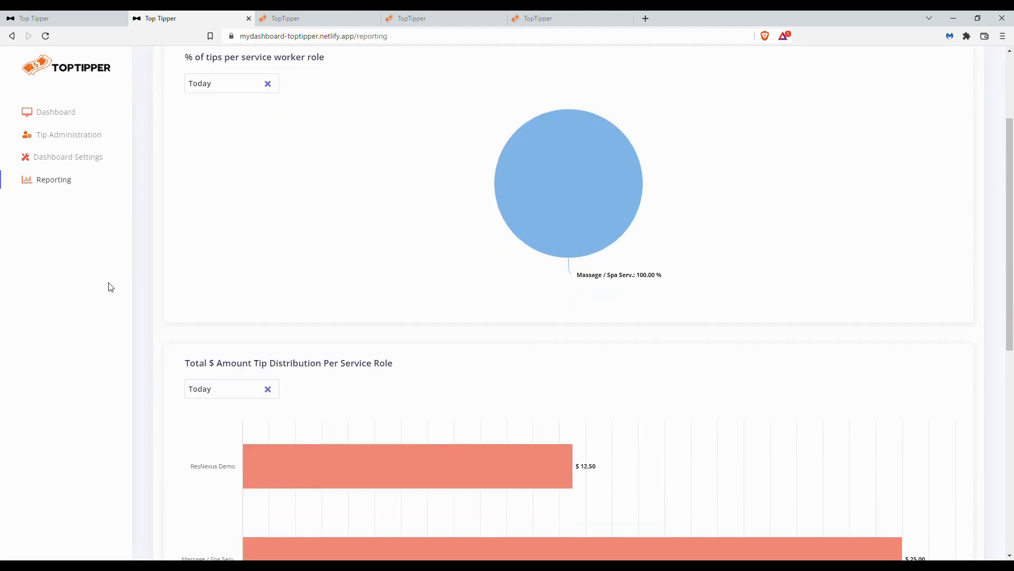
scroll(111, 287, down, 9)
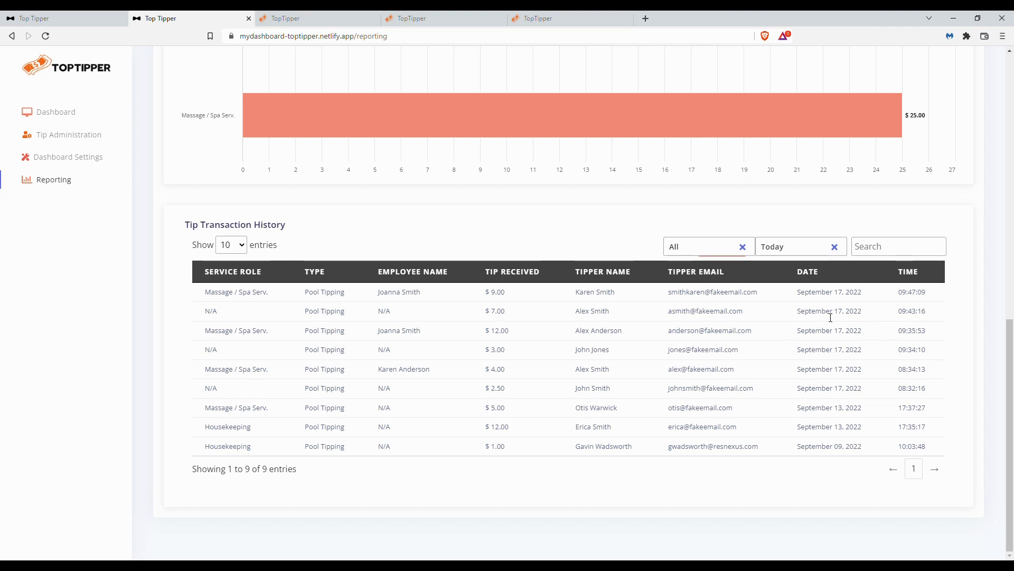
Step: Examine the $9.00 tip's amount, tipper name, employee name and service role in the Tip Transaction History
double_click(500, 292)
click(512, 313)
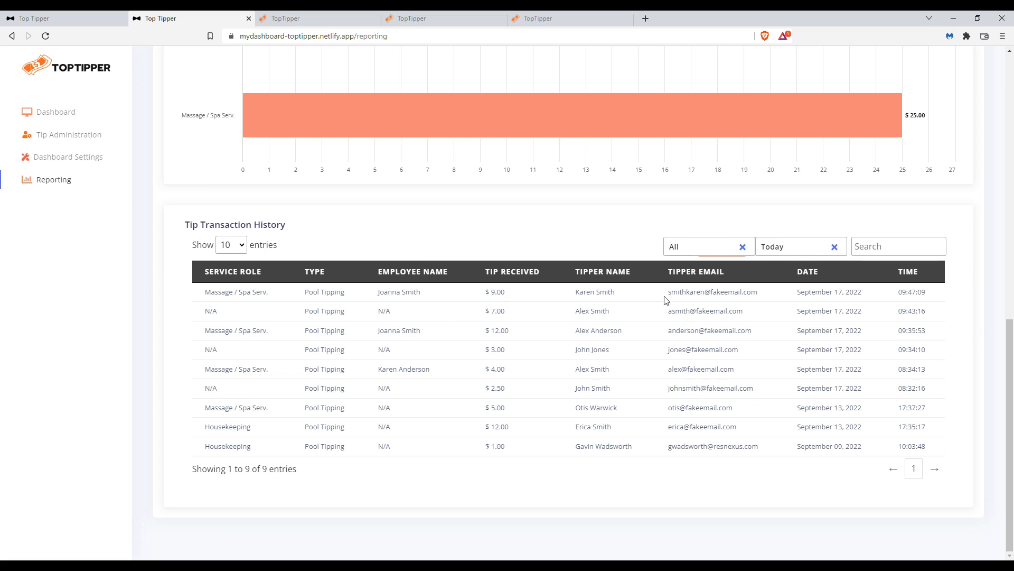
drag(574, 292, 618, 295)
click(504, 295)
drag(376, 296, 447, 298)
click(378, 300)
drag(378, 297, 424, 297)
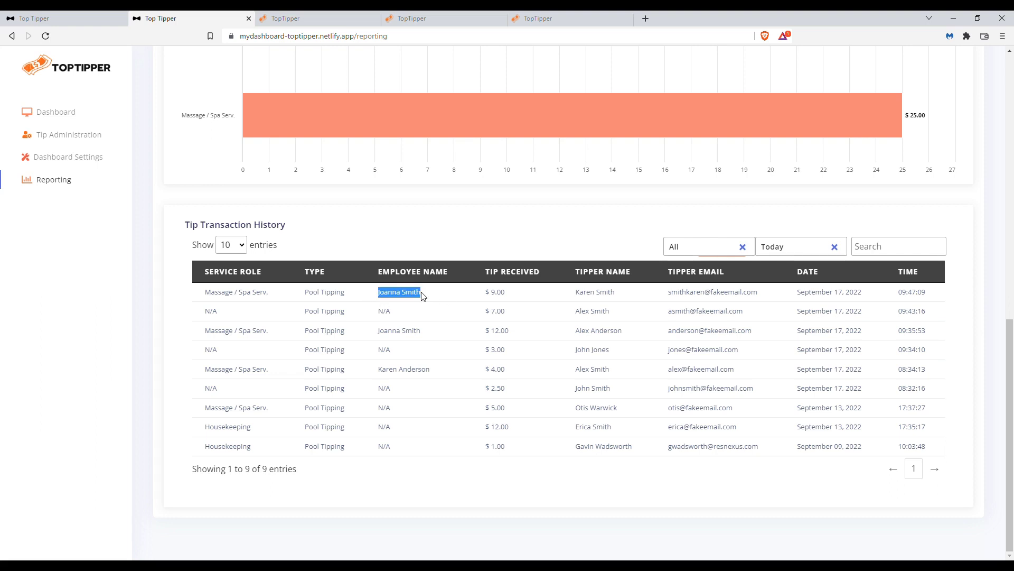
click(204, 297)
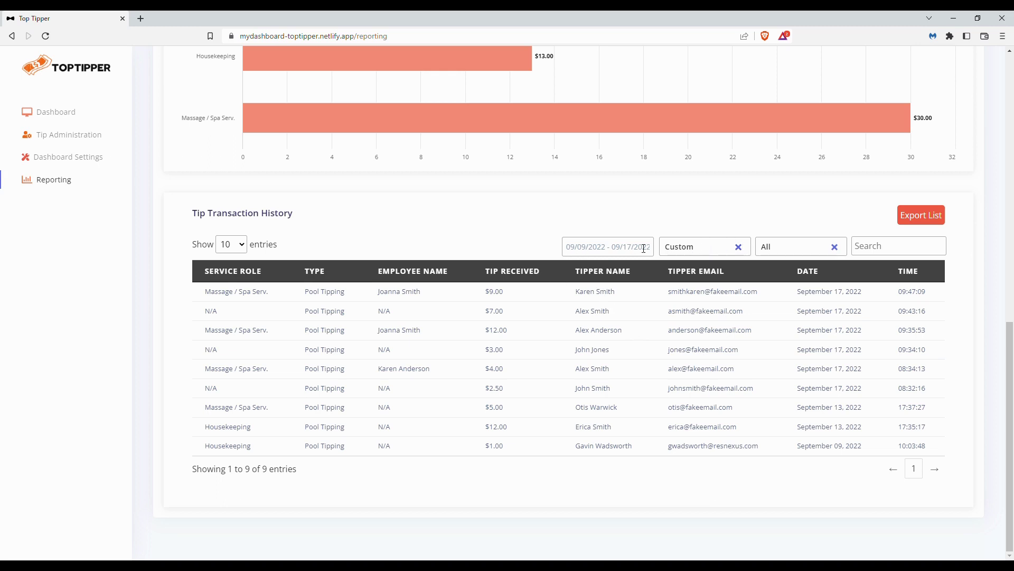
Step: Check the tipping type filter options, export the Tip Transaction History list, and select the first tip's row in the exported Excel workbook
click(795, 251)
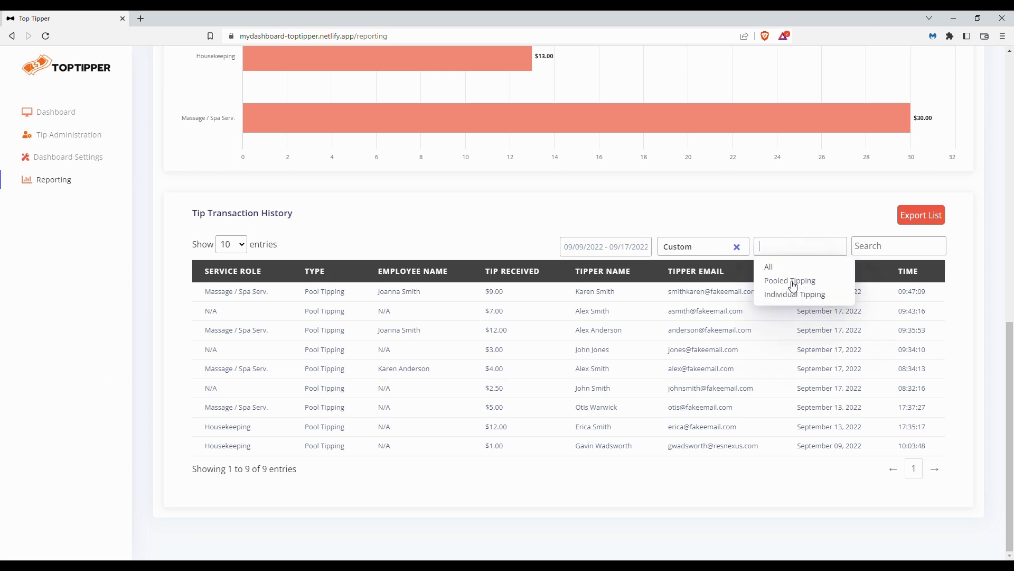
click(780, 227)
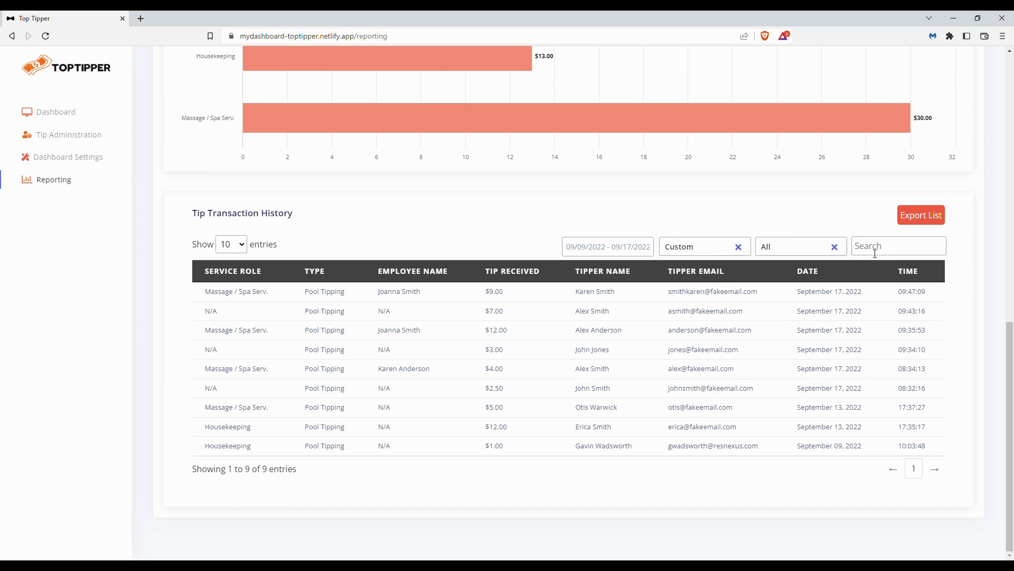
click(941, 222)
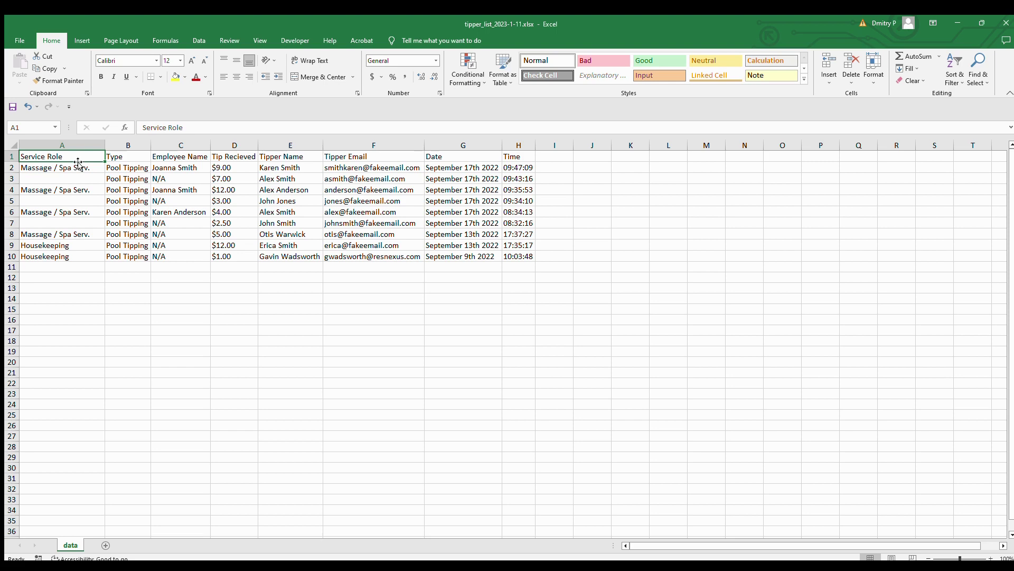
drag(24, 168, 506, 174)
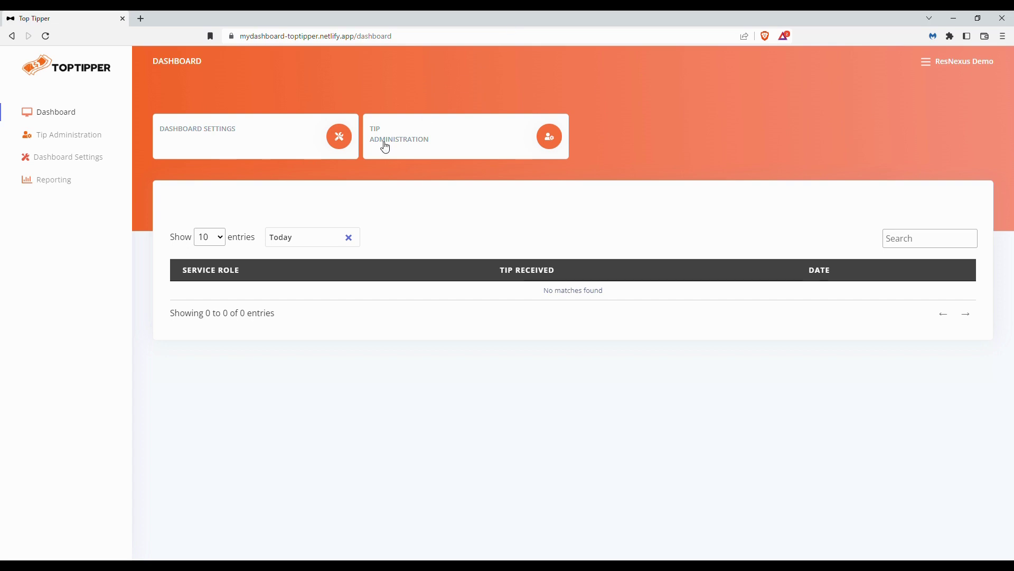
Step: Create a new Reporting Automation alert in the dashboard settings and name it "Daily Tip Report"
click(82, 158)
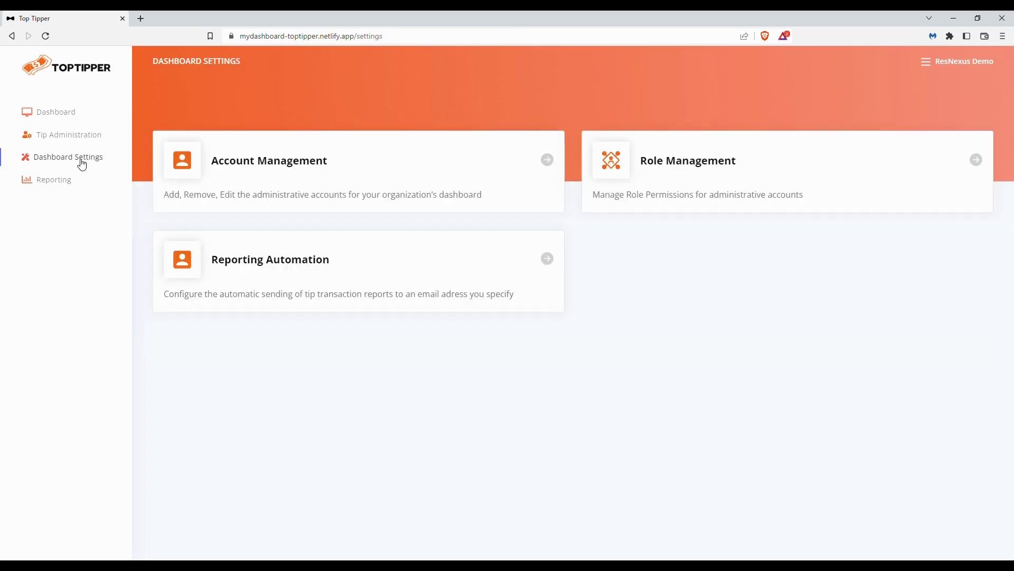
click(507, 266)
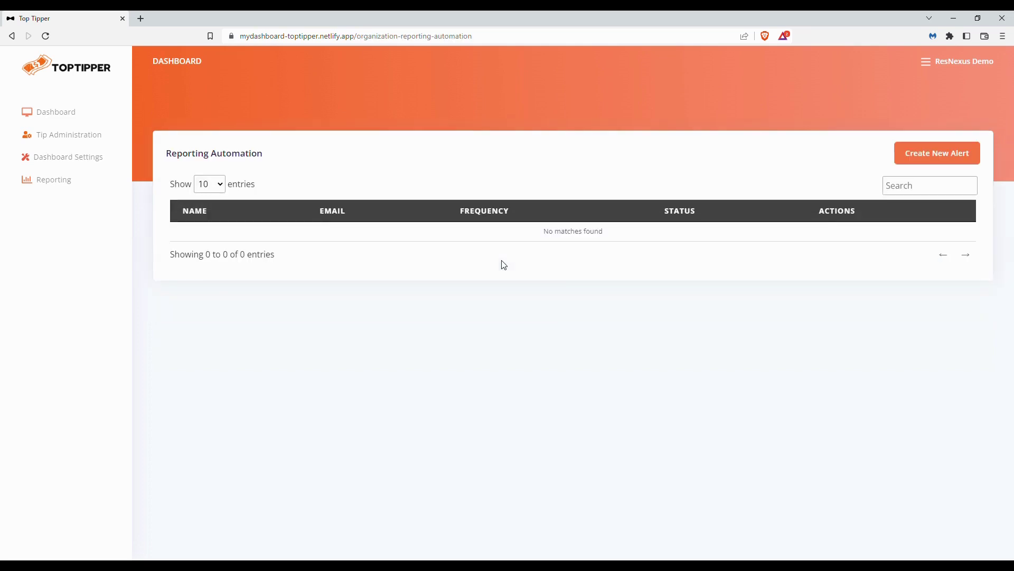
click(966, 158)
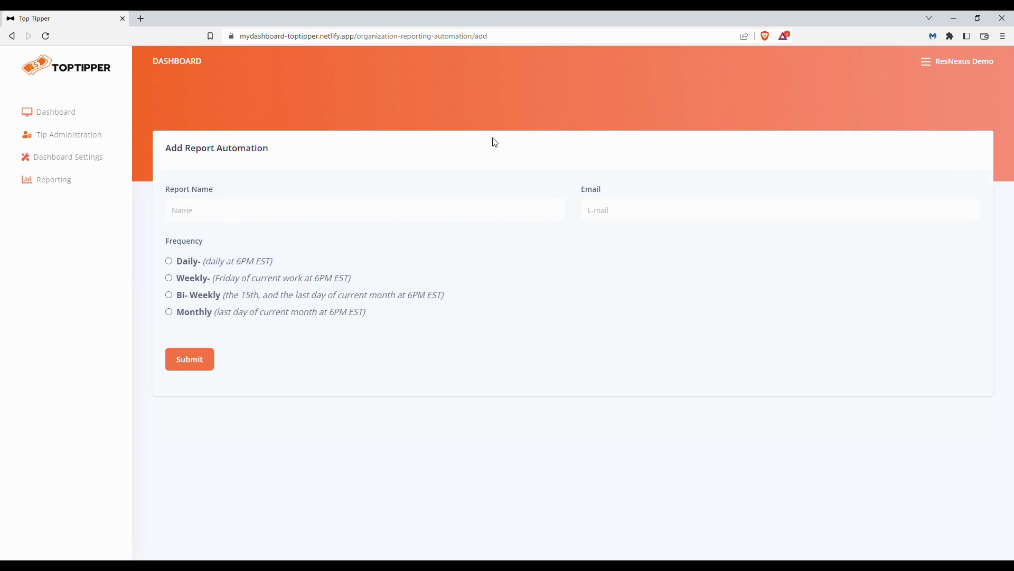
click(238, 207)
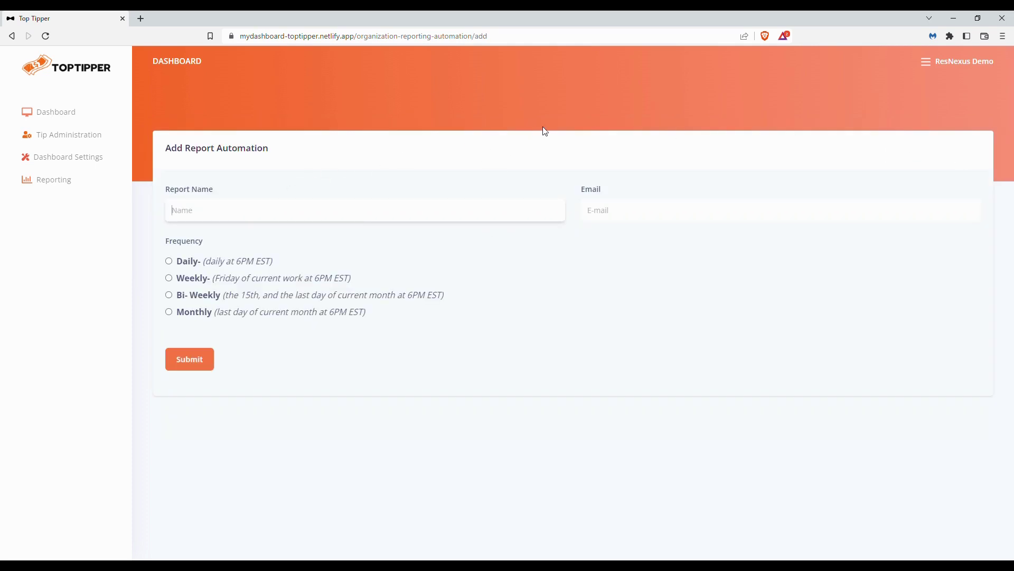
text(Daily Tip Report)
Step: Add the recipient's email address to the report automation, set its frequency to Daily and submit it
click(656, 212)
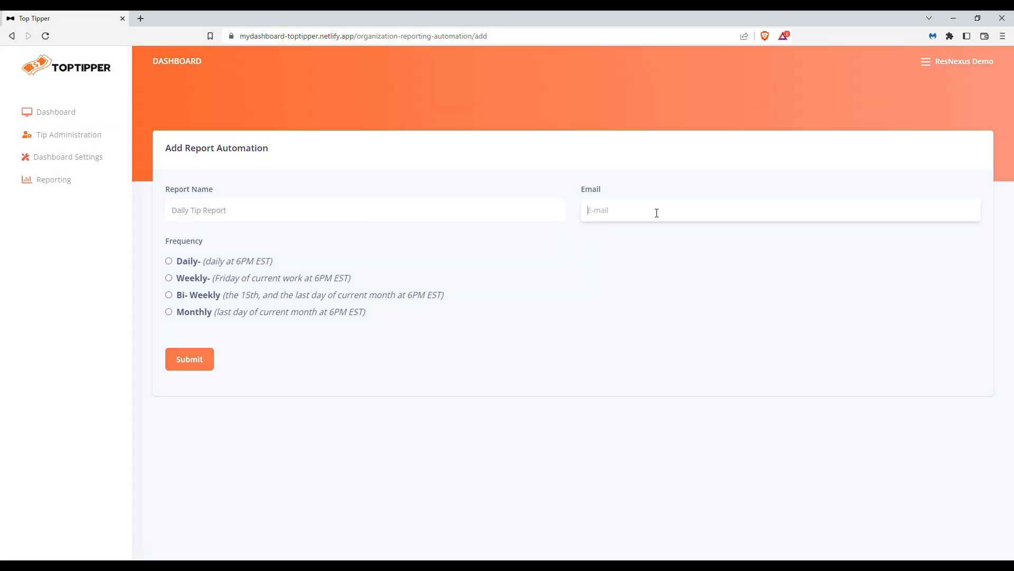
text(johnsmith@fake)
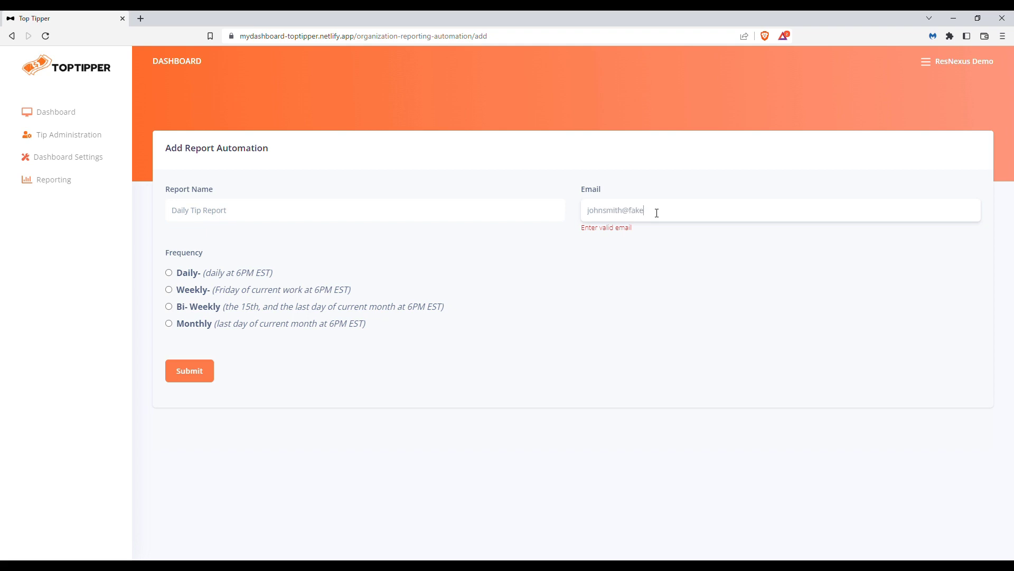
text(email.com)
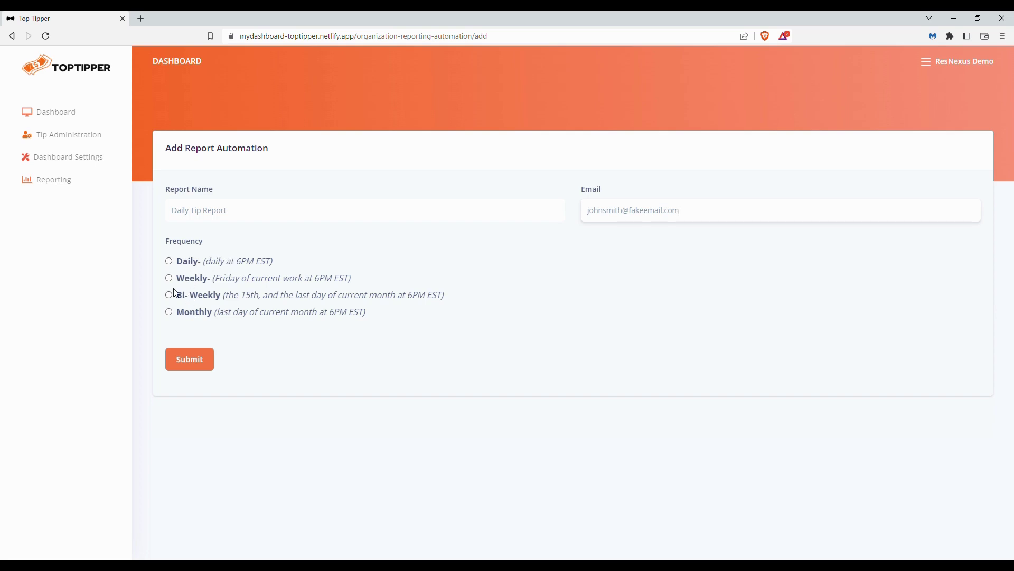
key(Return)
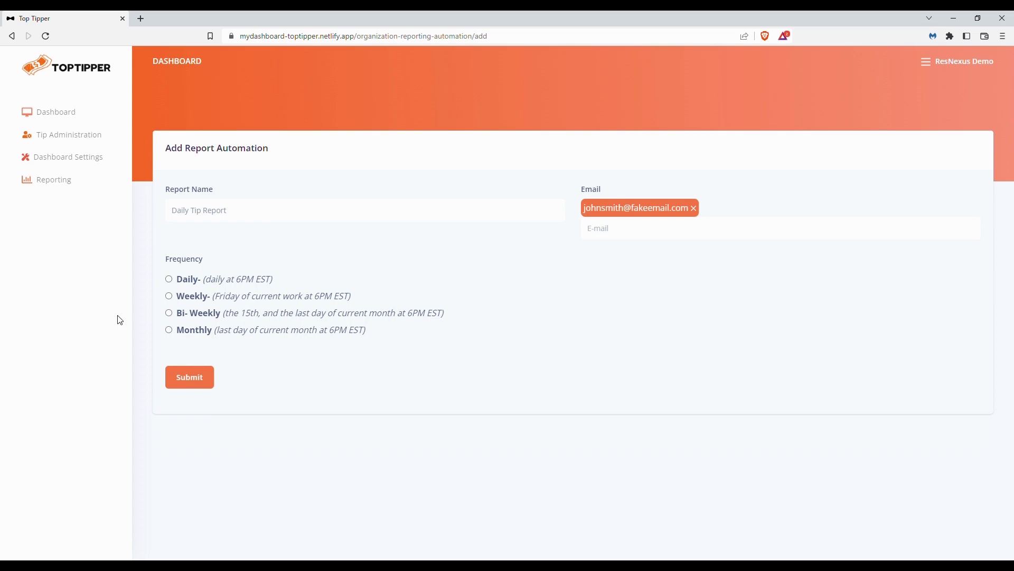
click(169, 280)
click(190, 377)
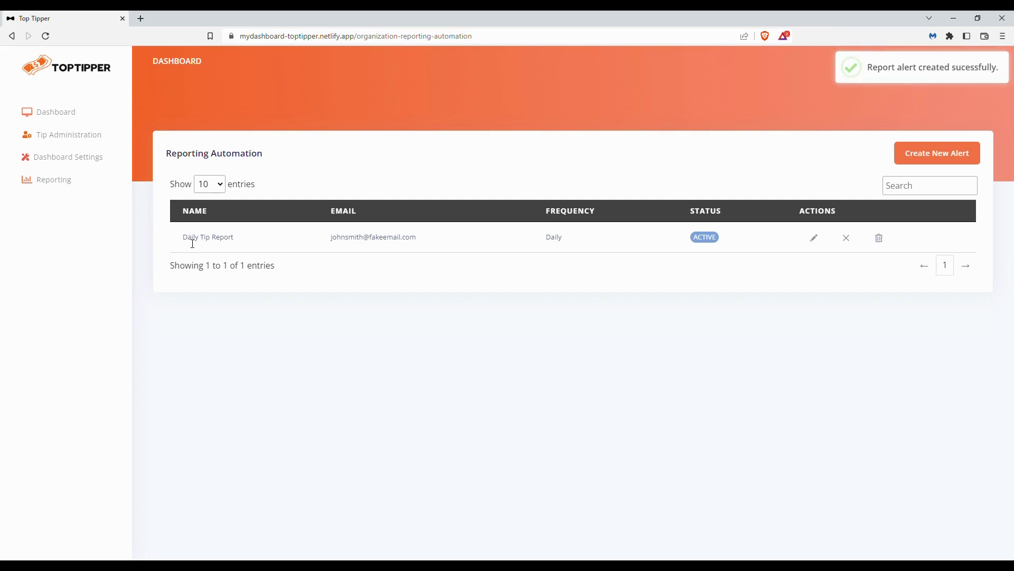